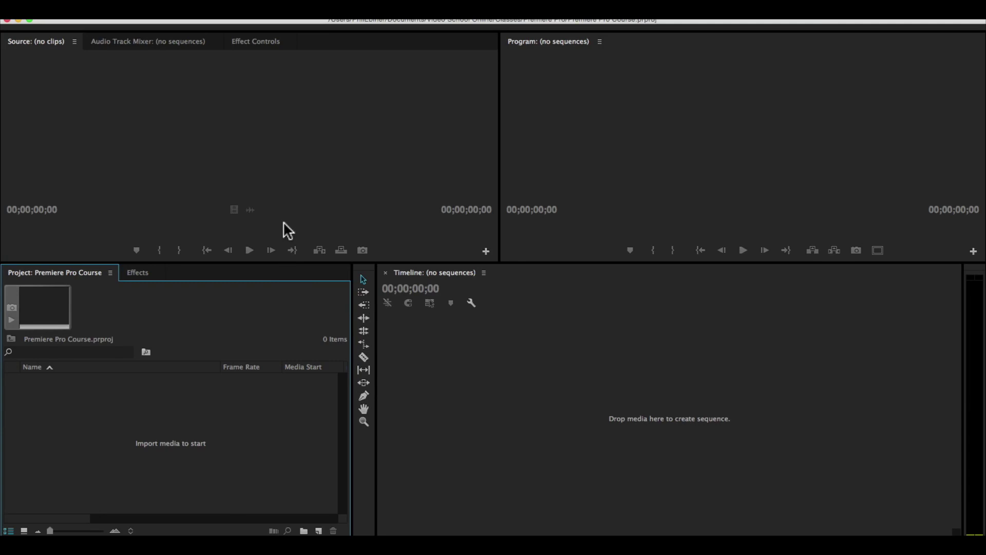
# Step: Drag the monitor divider up twice so the Project and Timeline panels take most of the height
pyautogui.moveTo(280, 263); pyautogui.dragTo(286, 183)
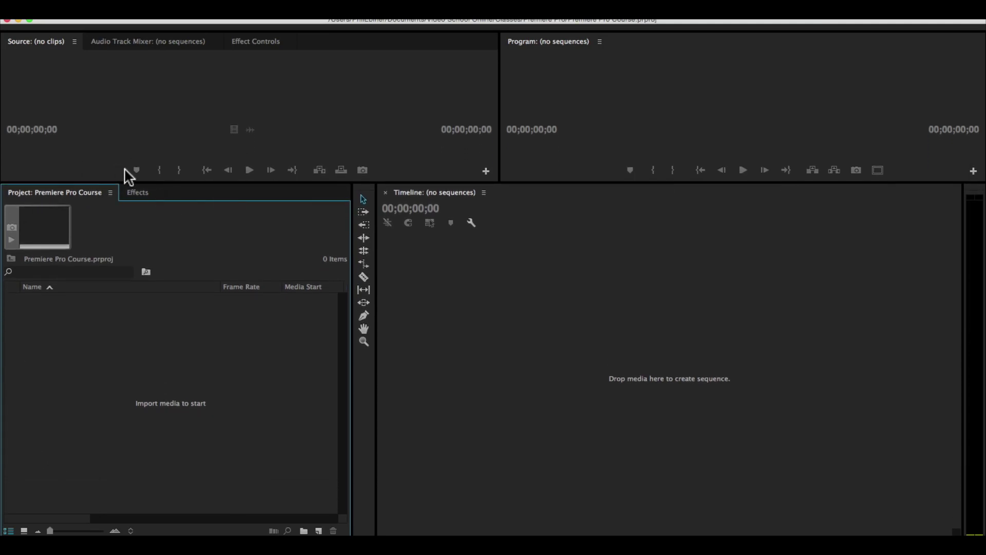
pyautogui.moveTo(134, 182); pyautogui.dragTo(138, 132)
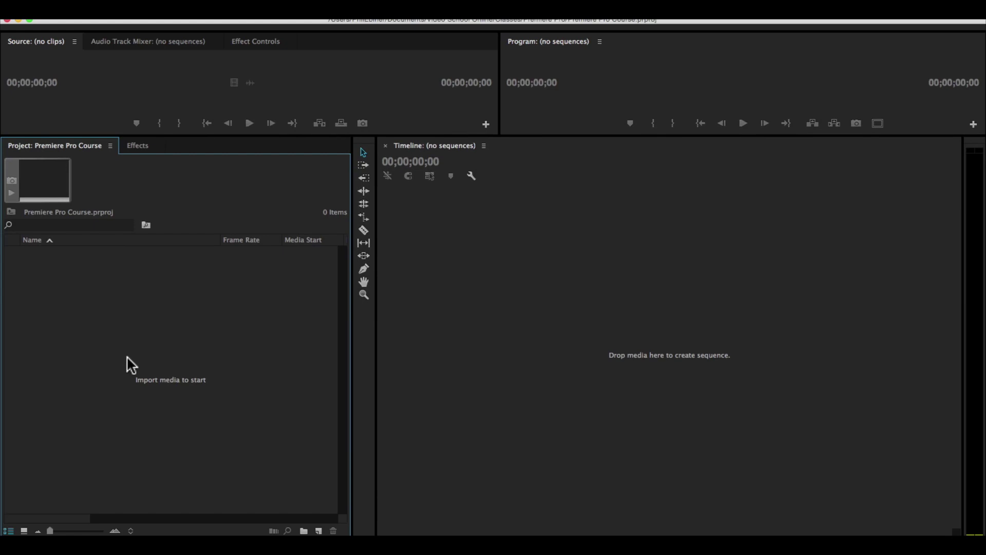
# Step: Open and cancel the Import browser, look through the File menu, then Cmd-Tab back to Premiere
pyautogui.doubleClick(146, 348)
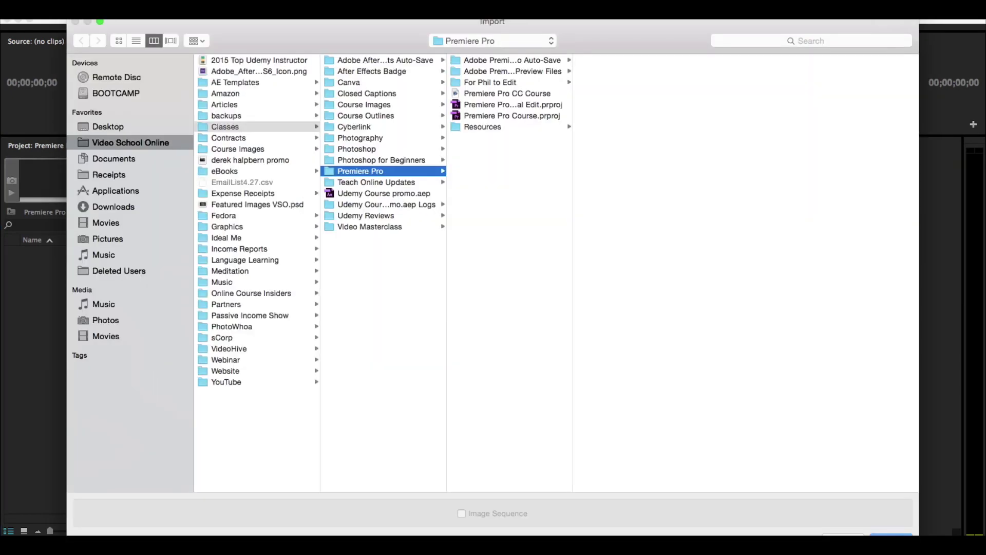
pyautogui.press('Escape')
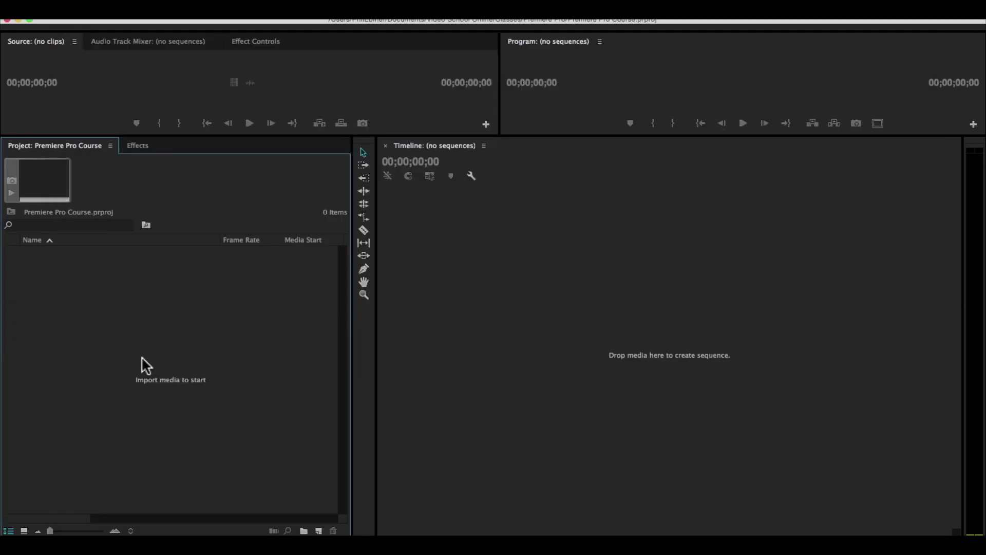
pyautogui.click(123, 10)
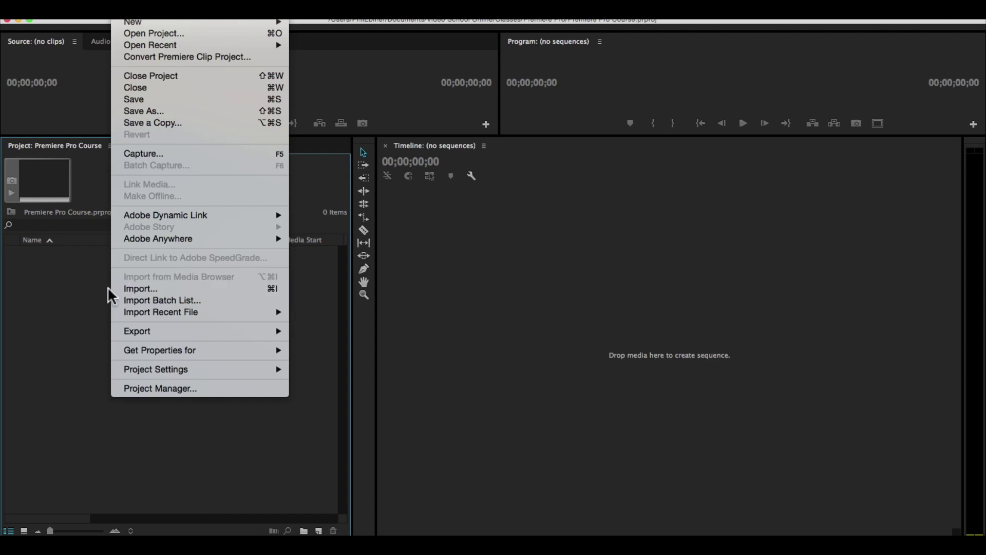
pyautogui.click(56, 291)
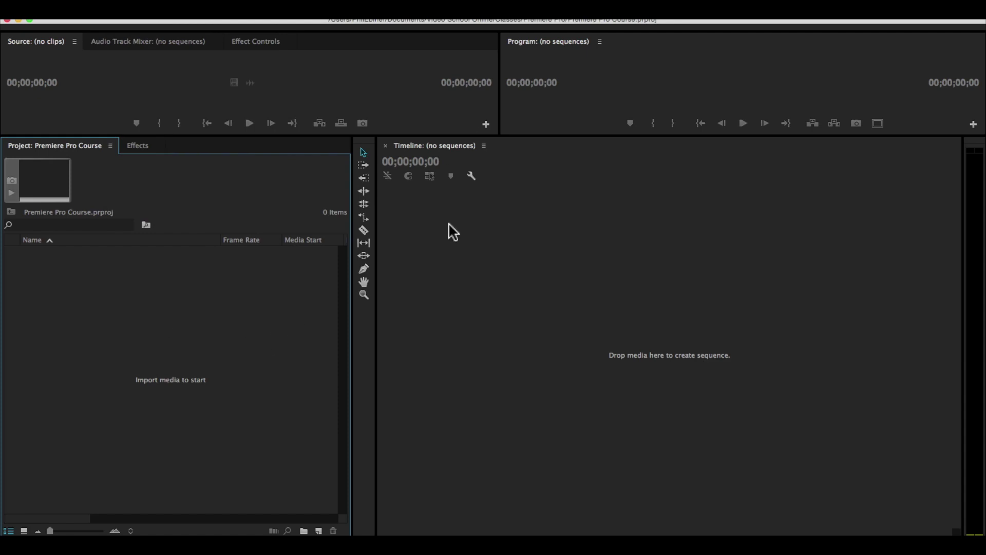
pyautogui.press('super+Tab')
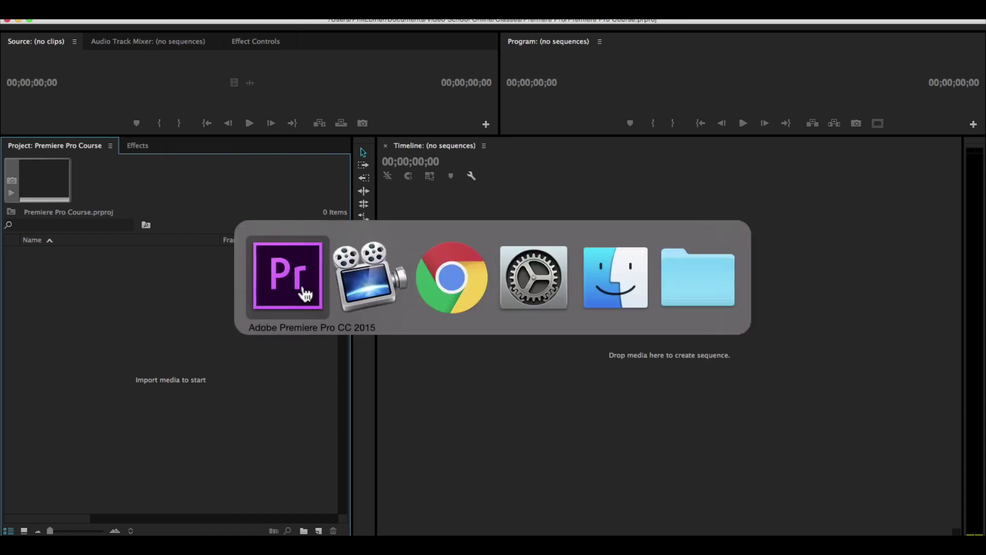
pyautogui.click(262, 286)
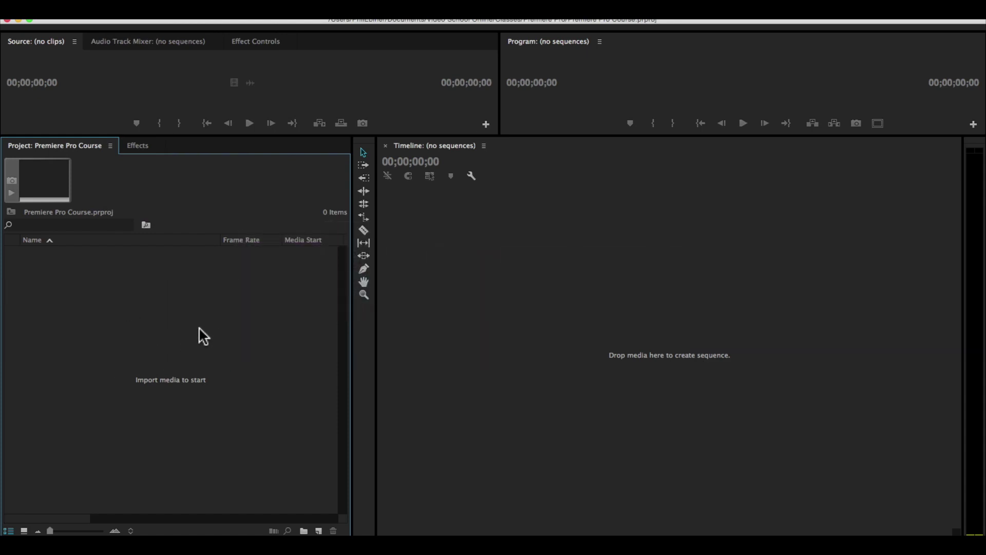
# Step: In the Import browser, browse the Resources subfolders and return to Video Clips to preview Interview - A Camera.mp4
pyautogui.doubleClick(174, 352)
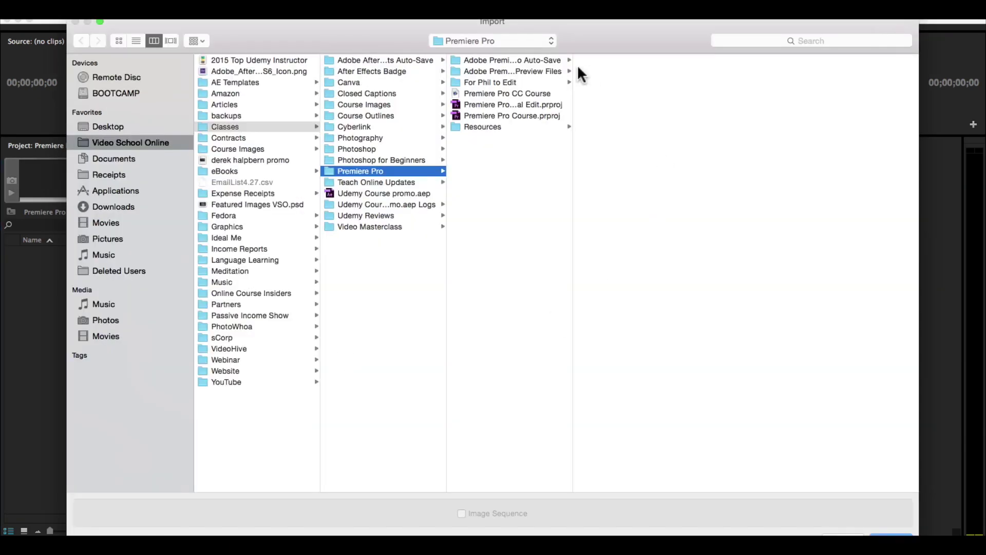
pyautogui.click(481, 128)
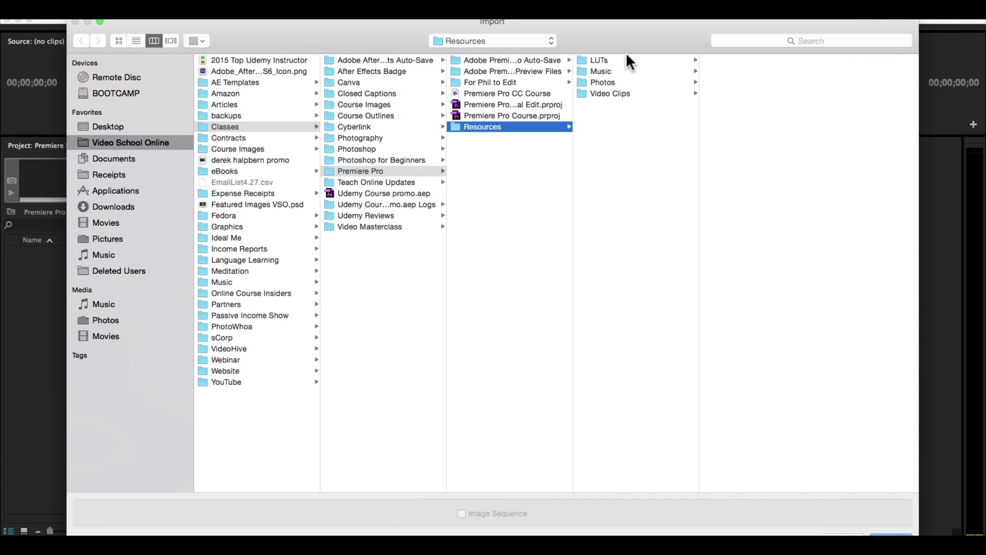
pyautogui.click(603, 94)
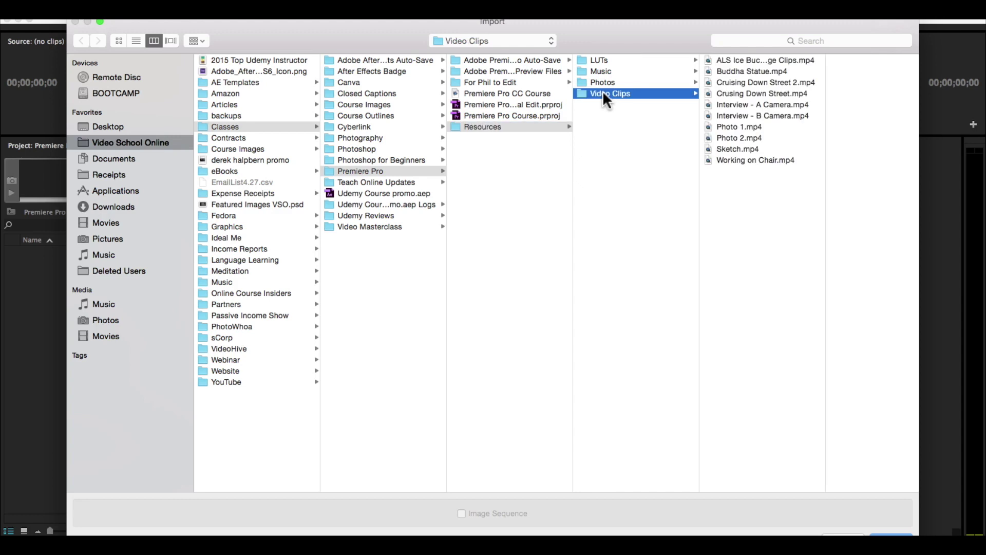
pyautogui.click(606, 83)
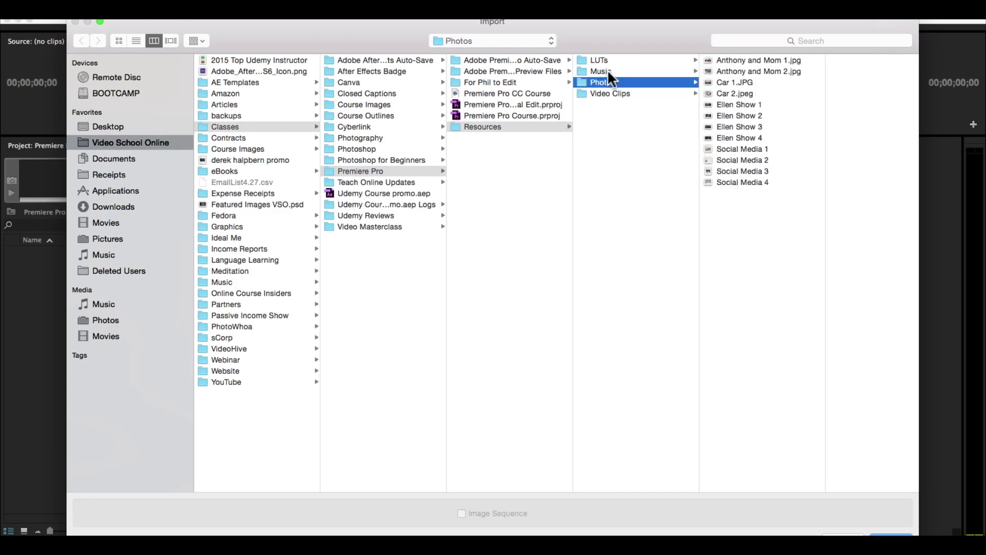
pyautogui.click(609, 73)
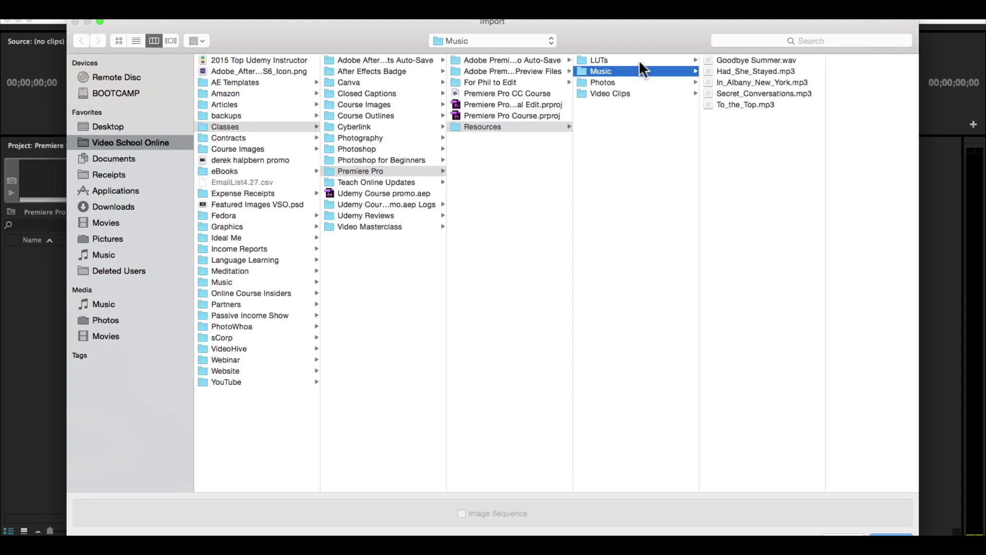
pyautogui.click(597, 59)
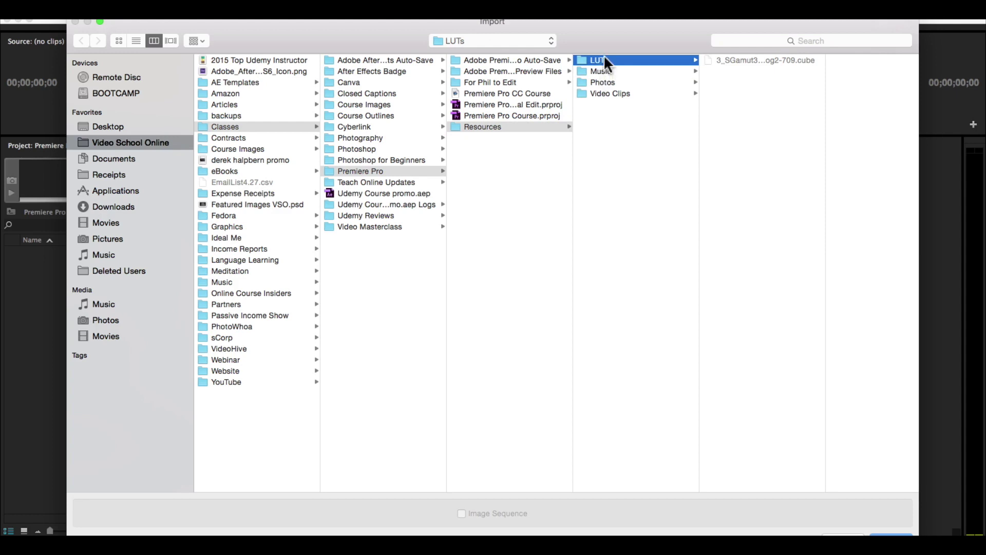
pyautogui.click(608, 91)
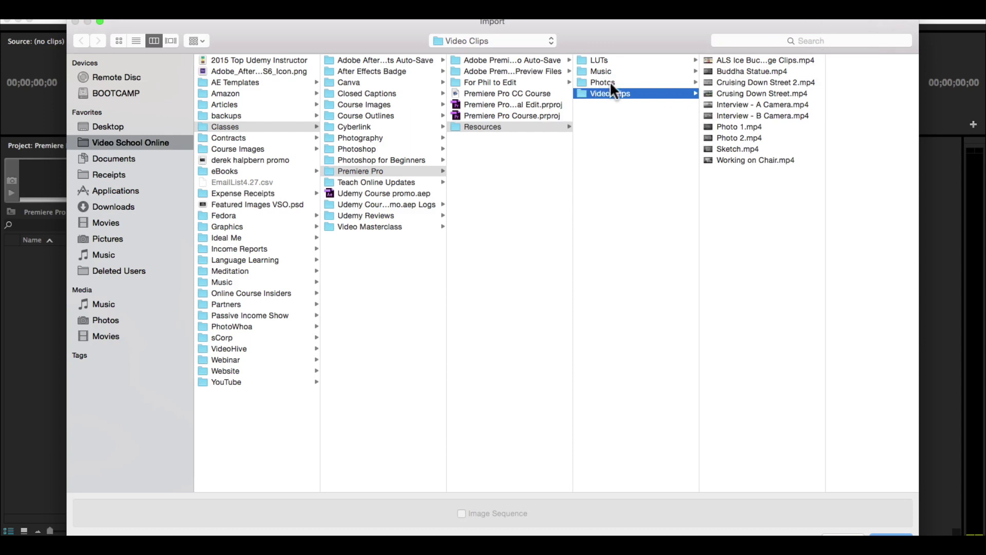
pyautogui.click(763, 105)
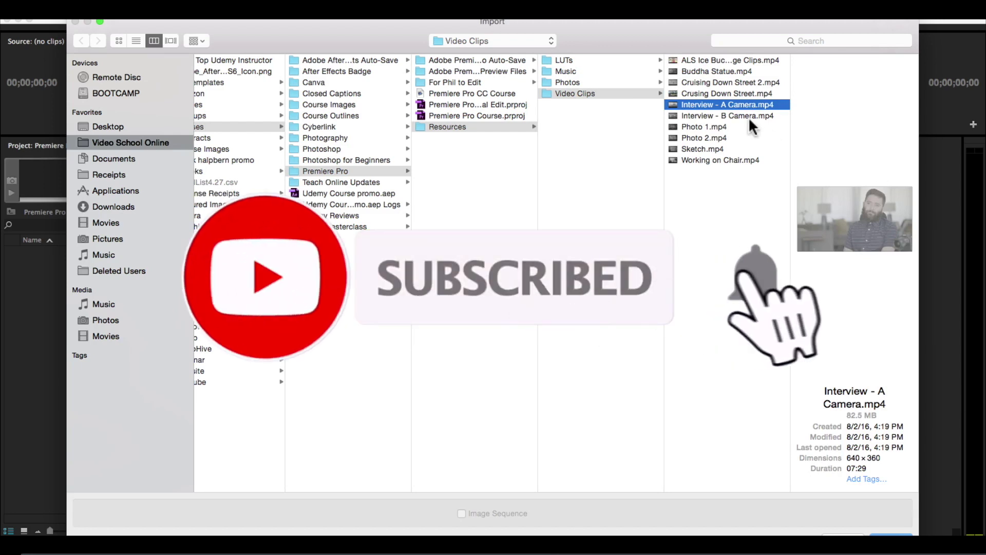
# Step: Try range and scattered selections of clips such as Interview A, Interview B, Sketch and Working on Chair
pyautogui.click(696, 57)
pyautogui.keyDown('shift'); pyautogui.click(695, 158); pyautogui.keyUp('shift')
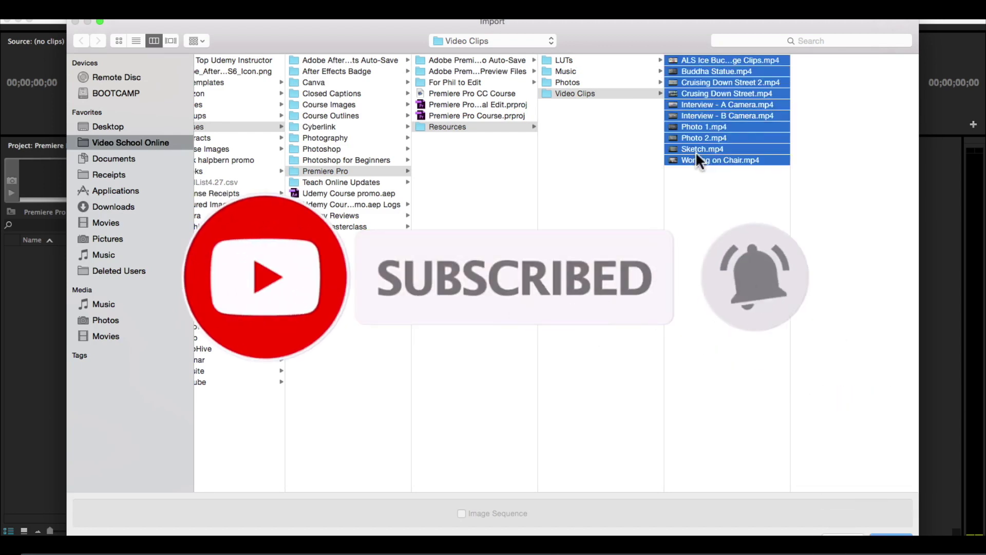
pyautogui.click(716, 177)
pyautogui.click(694, 61)
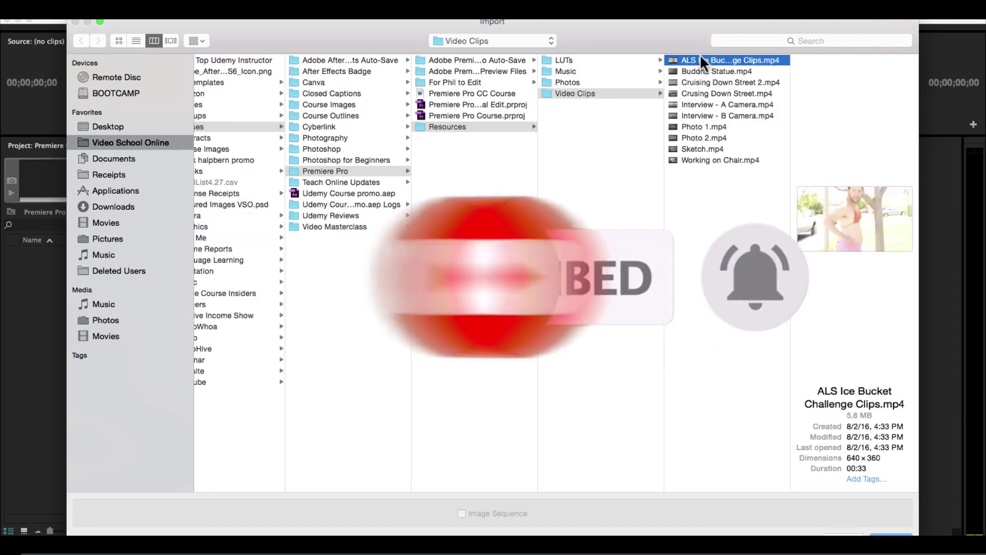
pyautogui.keyDown('shift'); pyautogui.click(697, 160); pyautogui.keyUp('shift')
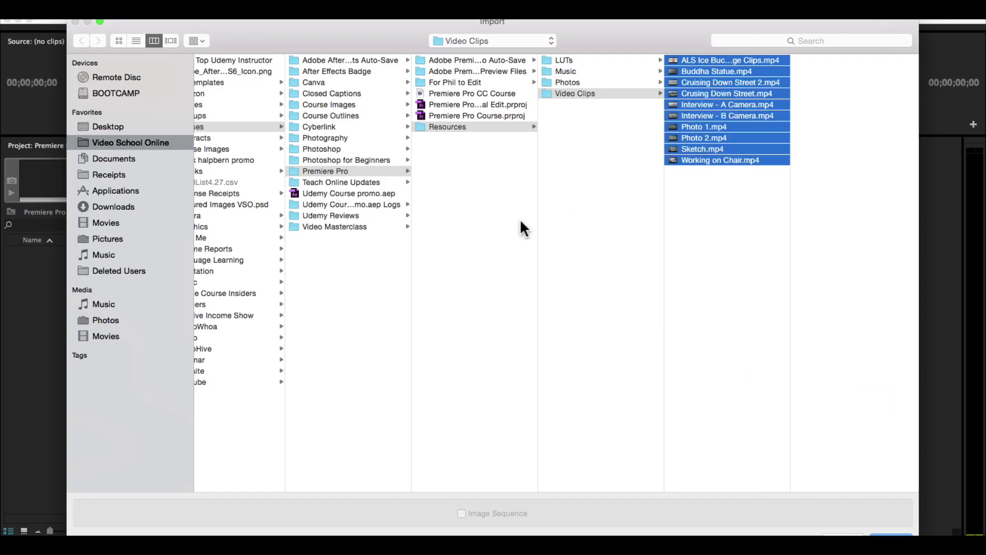
pyautogui.click(682, 248)
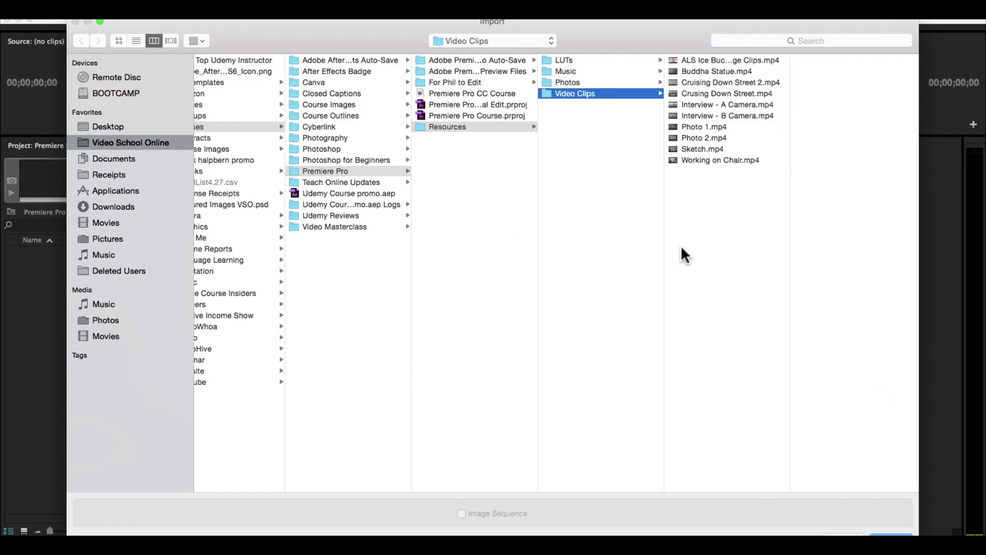
pyautogui.click(712, 101)
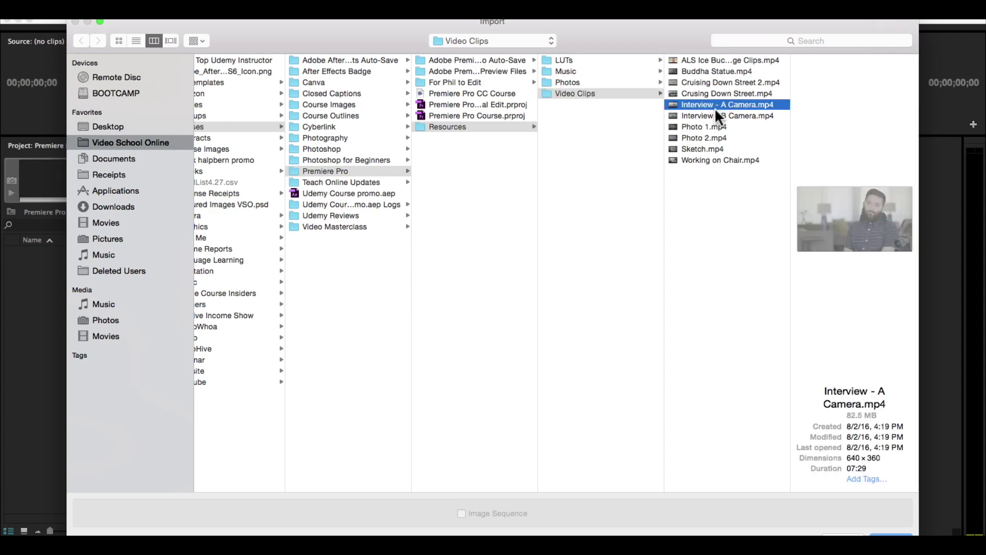
pyautogui.keyDown('shift'); pyautogui.click(704, 111); pyautogui.keyUp('shift')
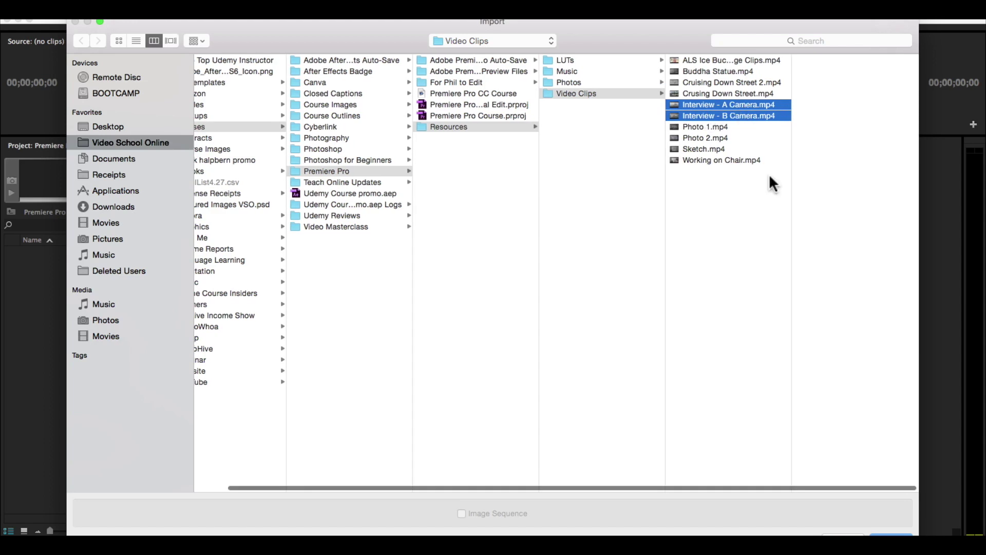
pyautogui.keyDown('super'); pyautogui.click(699, 150); pyautogui.keyUp('super')
pyautogui.keyDown('super'); pyautogui.click(697, 159); pyautogui.keyUp('super')
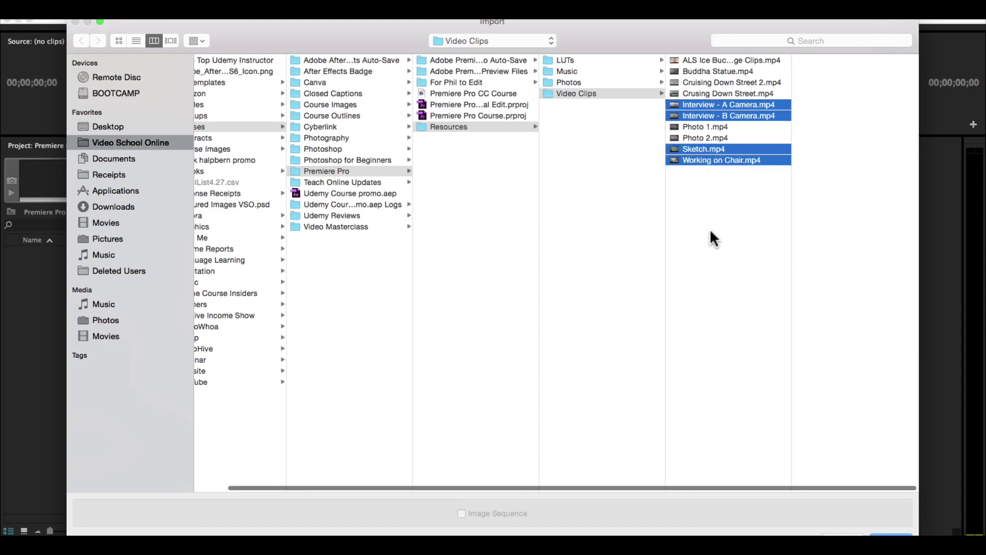
pyautogui.click(716, 118)
# Step: Select all ten clips, from the first through Working on Chair.mp4, and import them
pyautogui.click(703, 60)
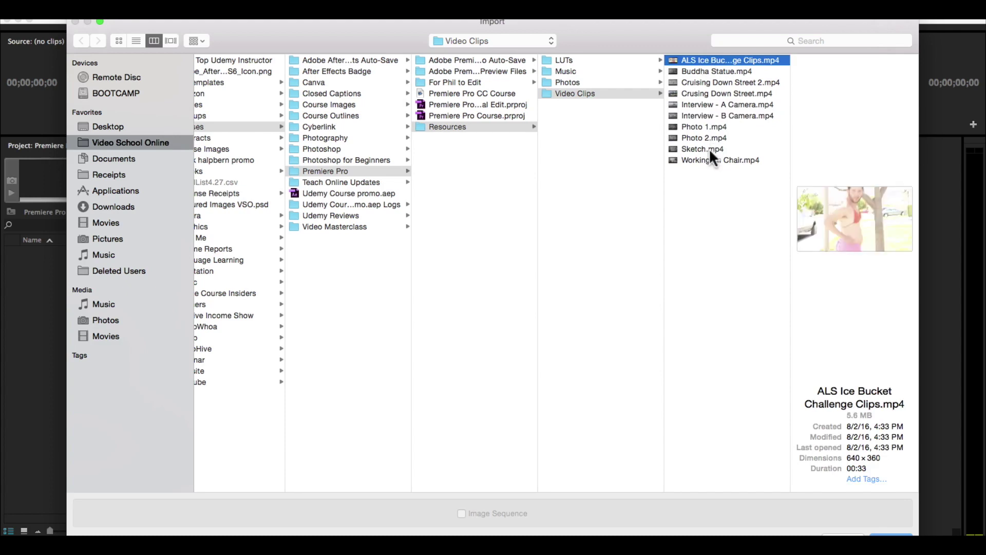
pyautogui.keyDown('shift'); pyautogui.click(709, 159); pyautogui.keyUp('shift')
pyautogui.click(886, 533)
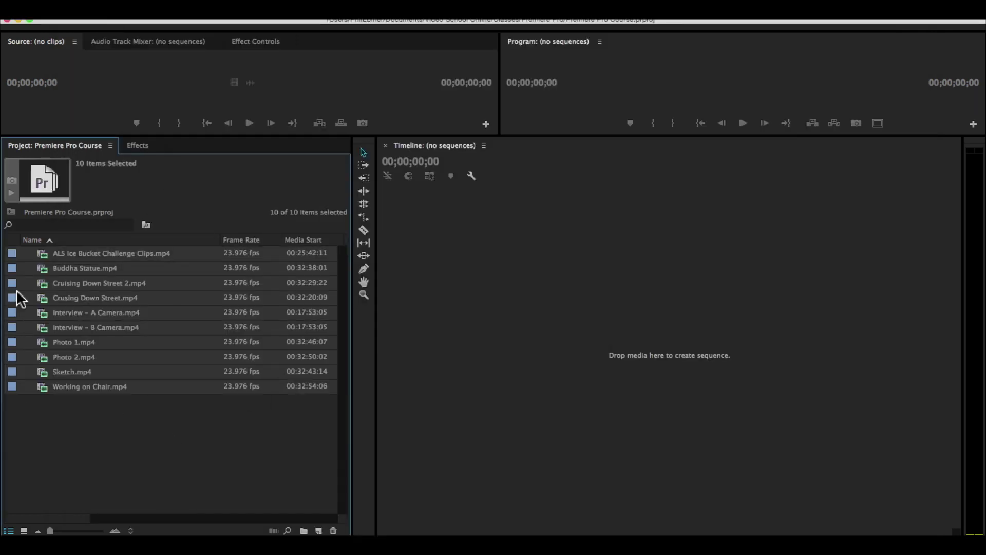
# Step: Create a new project bin named Video
pyautogui.click(130, 425)
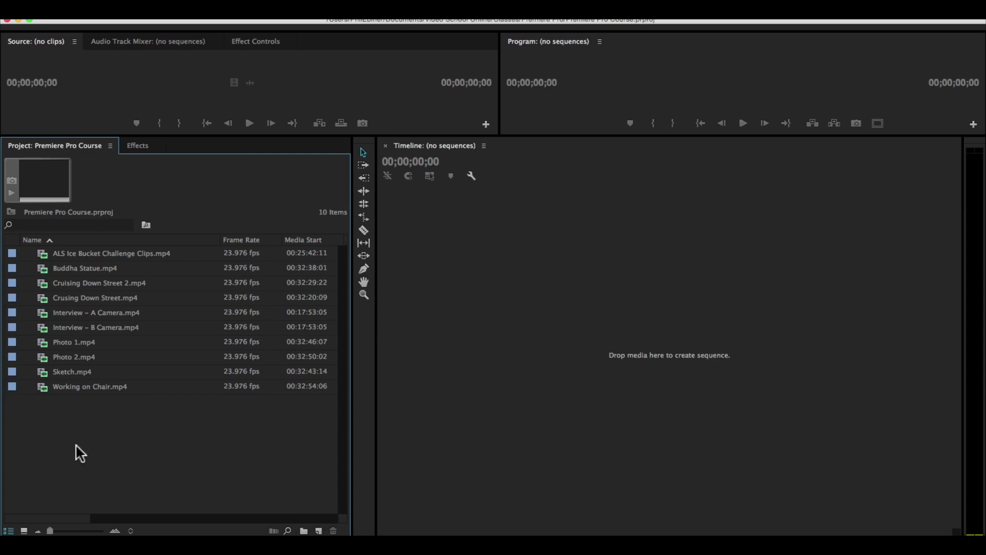
pyautogui.rightClick(54, 441)
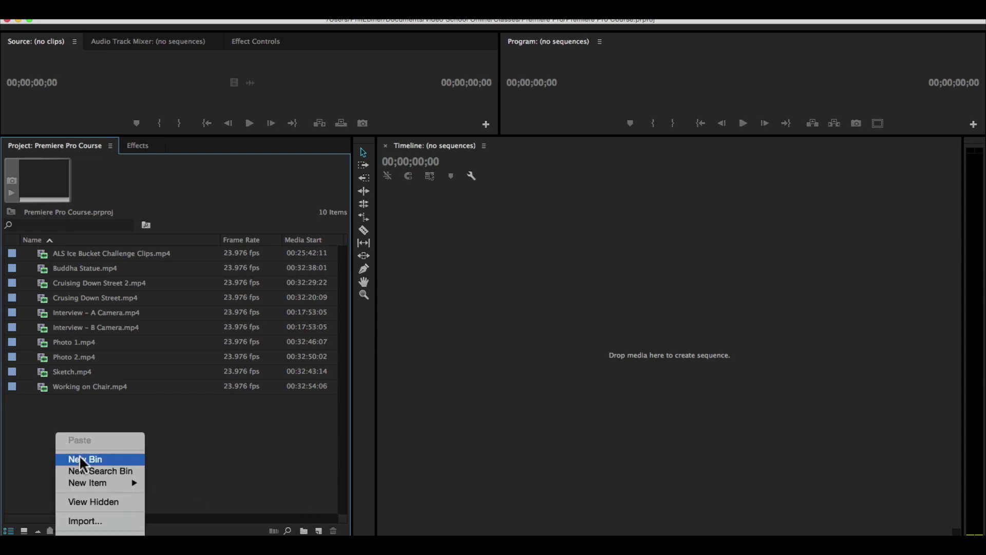
pyautogui.click(227, 419)
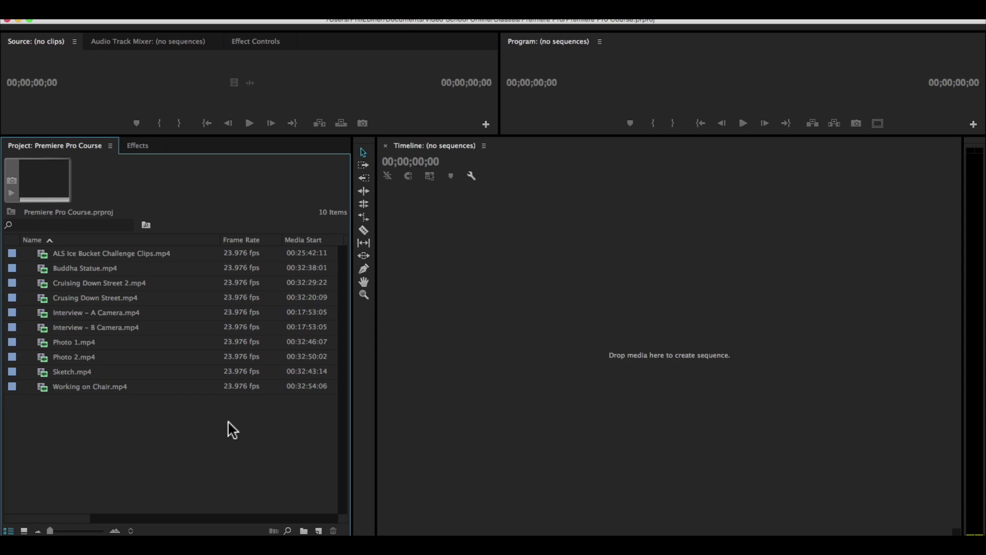
pyautogui.press('super+b')
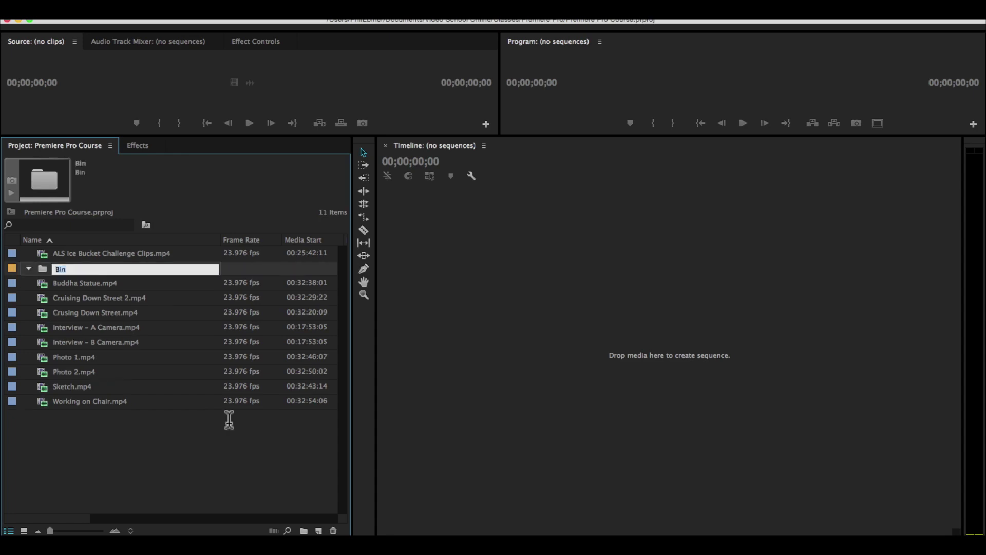
pyautogui.write('Video')
pyautogui.press('Tab')
# Step: Select the clips from Buddha Statue through Working on Chair and drag them into the Video bin
pyautogui.click(63, 268)
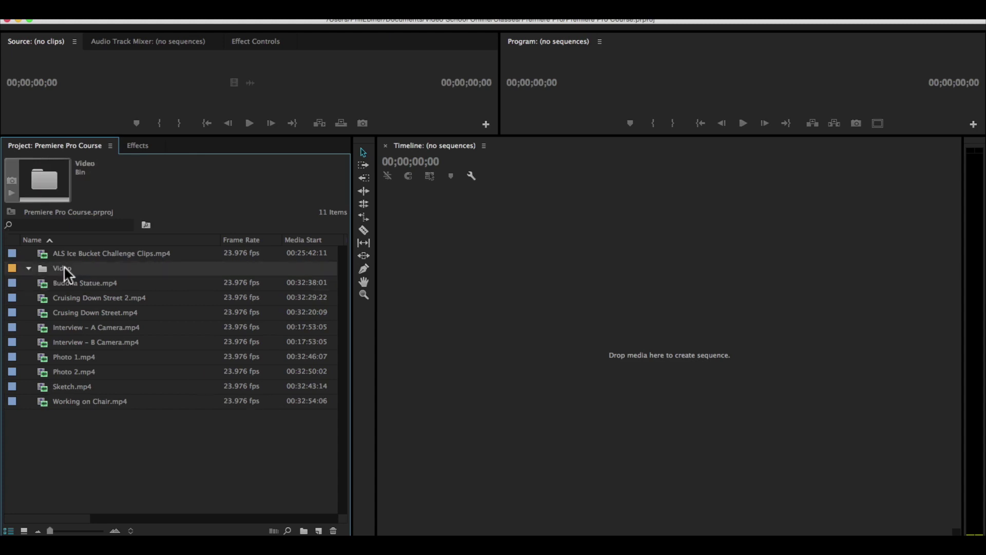
pyautogui.click(104, 283)
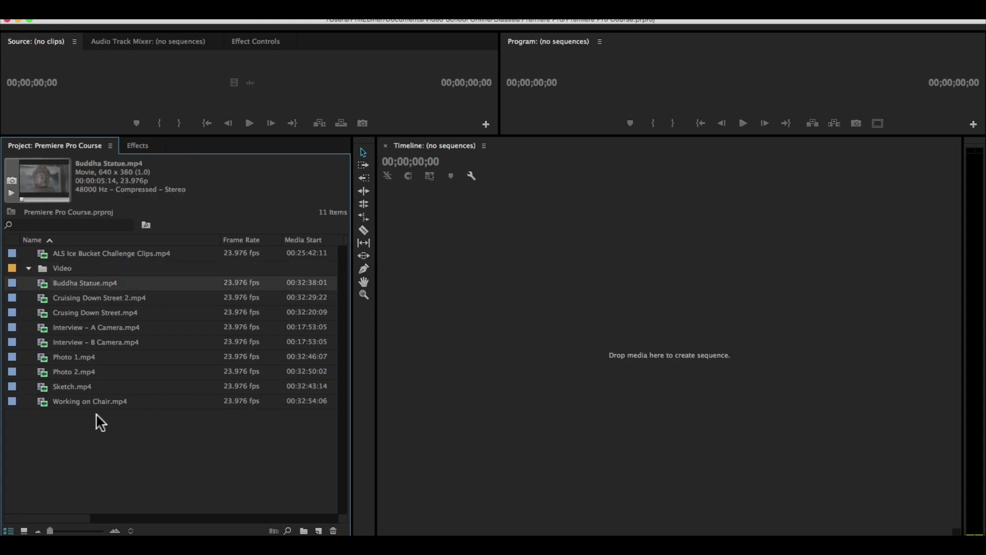
pyautogui.keyDown('shift'); pyautogui.click(77, 396); pyautogui.keyUp('shift')
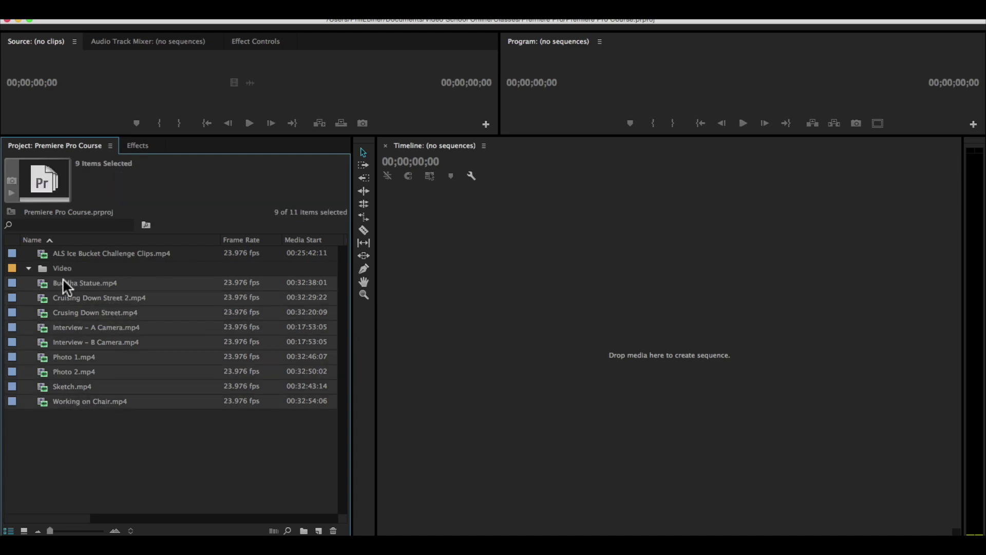
pyautogui.moveTo(63, 283)
pyautogui.mouseDown()
pyautogui.moveTo(65, 257)
pyautogui.moveTo(58, 268)
pyautogui.mouseUp()
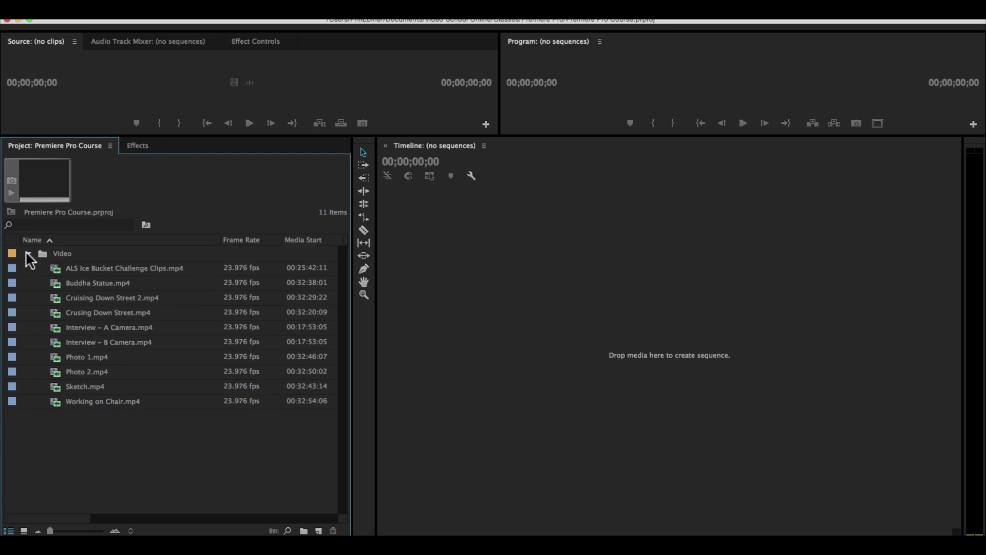
# Step: Toggle the Video bin open and closed a few times, leaving it collapsed
pyautogui.click(27, 252)
pyautogui.click(26, 252)
pyautogui.click(27, 253)
pyautogui.click(26, 253)
pyautogui.click(27, 253)
pyautogui.click(27, 253)
pyautogui.click(29, 253)
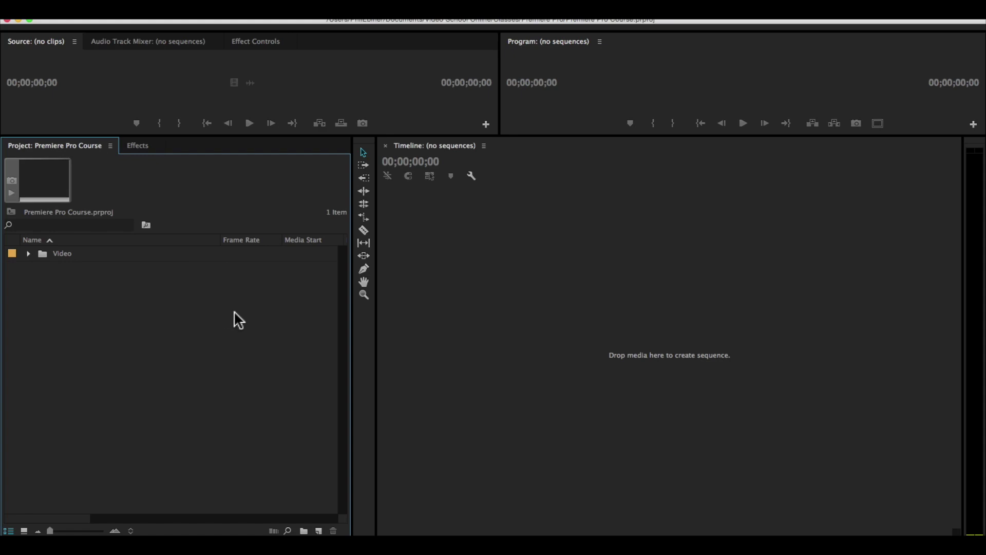
# Step: From Finder's Resources folder, drag the Photos folder into the Premiere Project panel
pyautogui.press('super+Tab')
pyautogui.press('super+Tab')
pyautogui.press('super+Tab')
pyautogui.press('super+Tab')
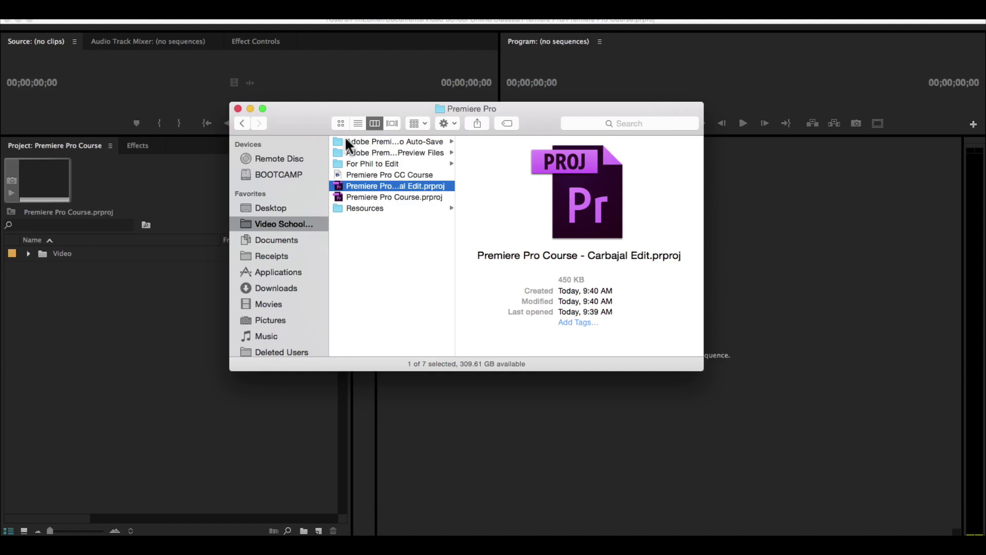
pyautogui.press('super+Tab')
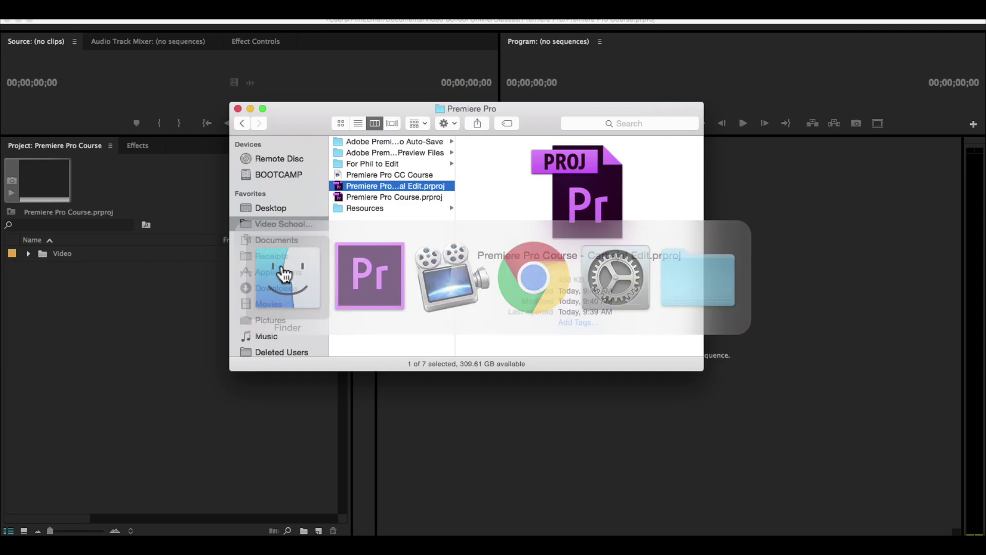
pyautogui.press('super+Tab')
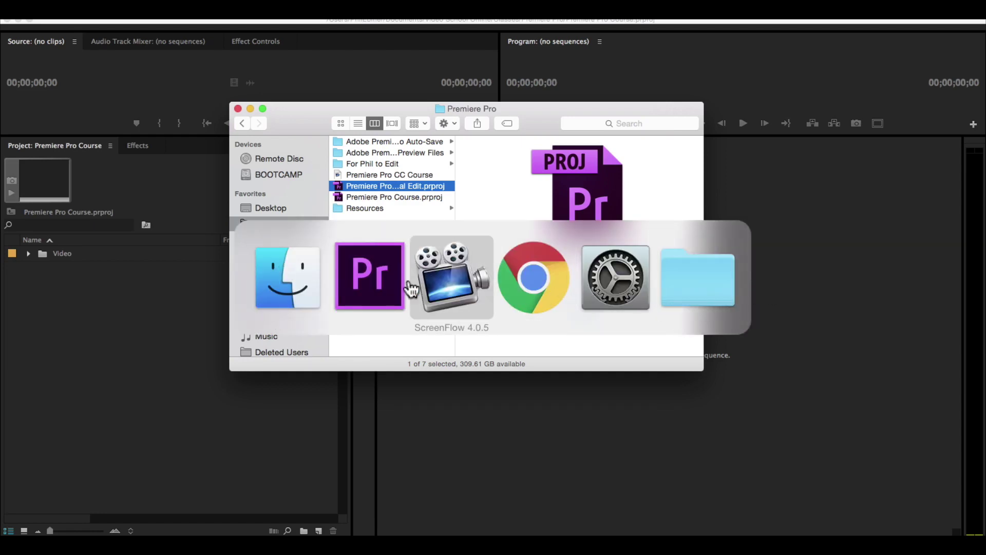
pyautogui.click(252, 288)
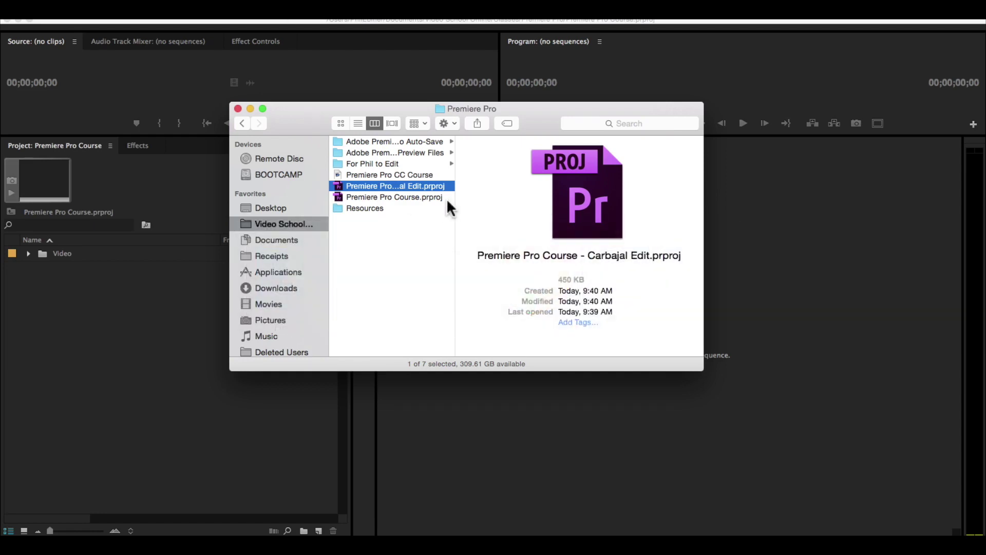
pyautogui.press('Down')
pyautogui.press('Down')
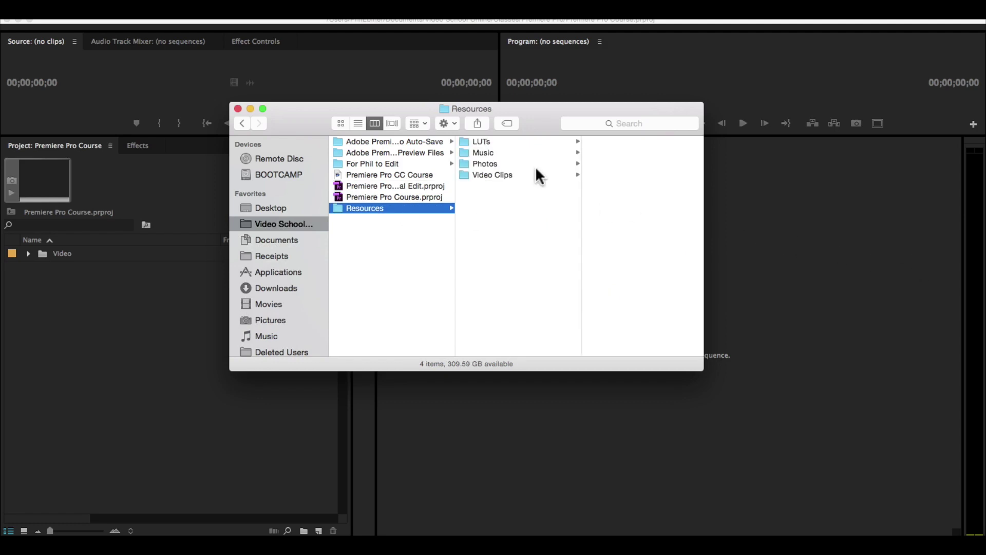
pyautogui.click(491, 172)
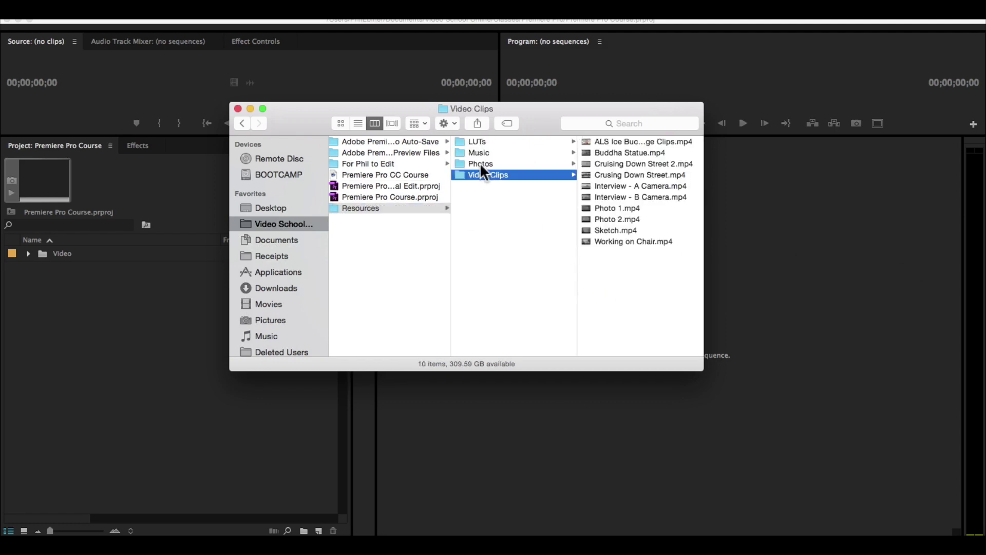
pyautogui.click(478, 162)
pyautogui.moveTo(478, 164); pyautogui.dragTo(123, 325)
# Step: Drag the Music folder from Finder into the Project panel as a bin
pyautogui.click(80, 288)
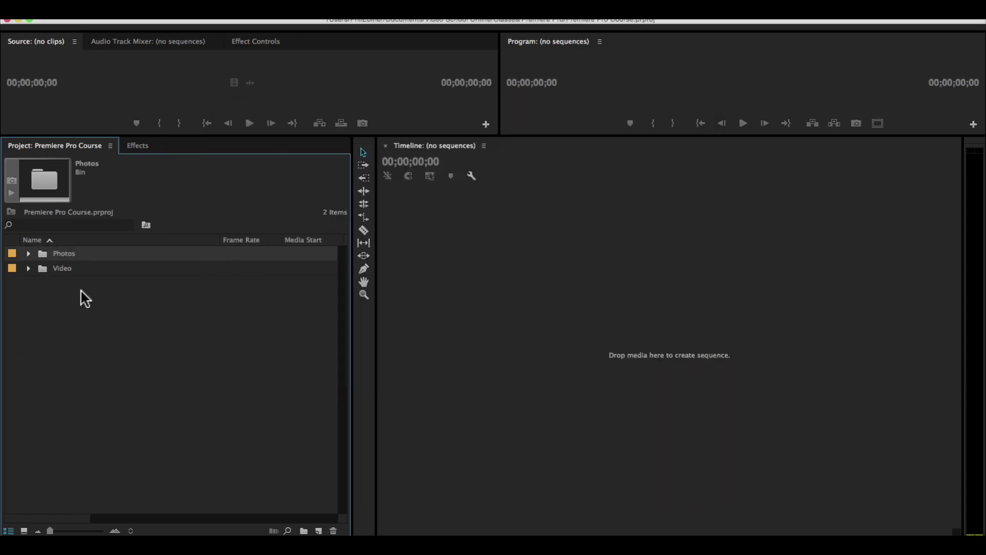
pyautogui.press('super+Tab')
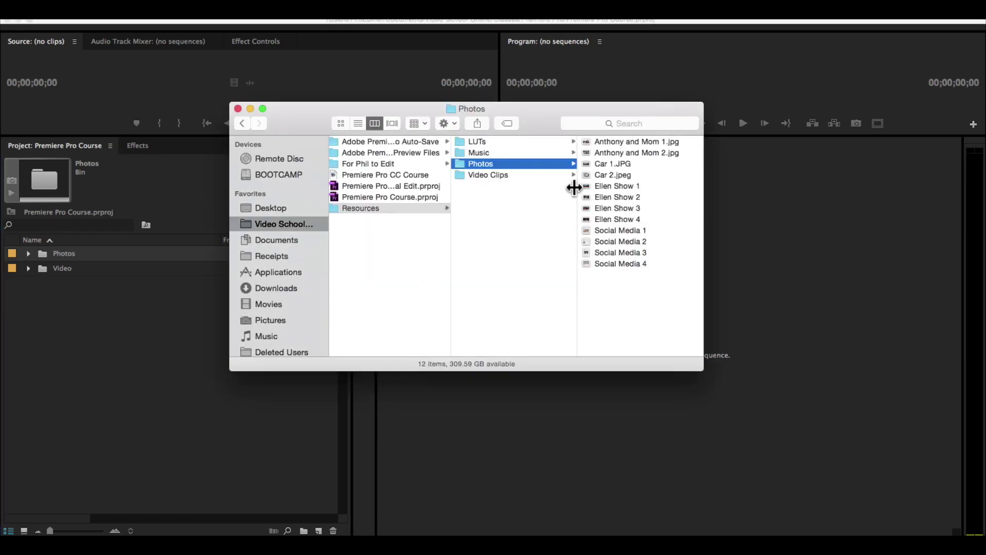
pyautogui.click(480, 152)
pyautogui.moveTo(483, 152); pyautogui.dragTo(76, 333)
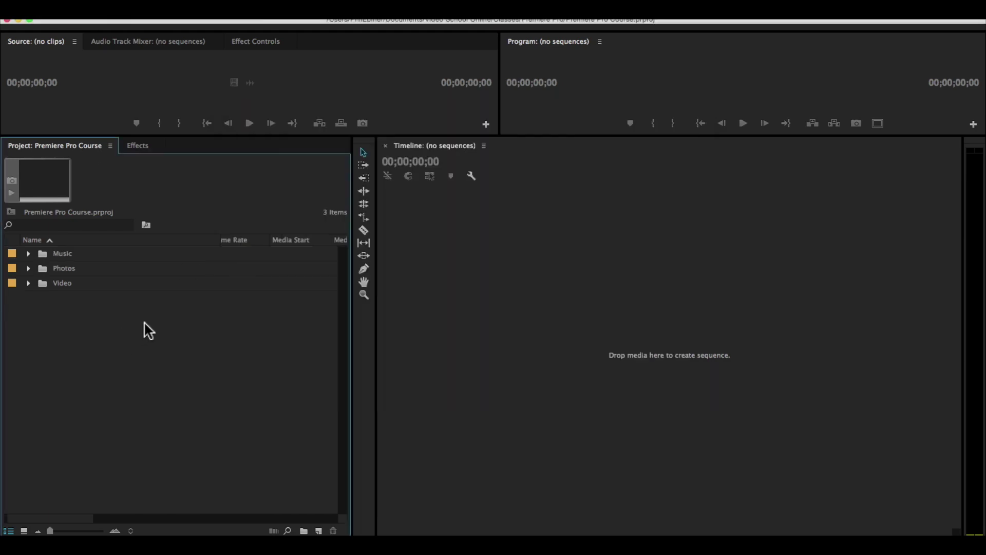
# Step: Expand the Music bin to confirm its five audio tracks, then collapse it again
pyautogui.click(29, 253)
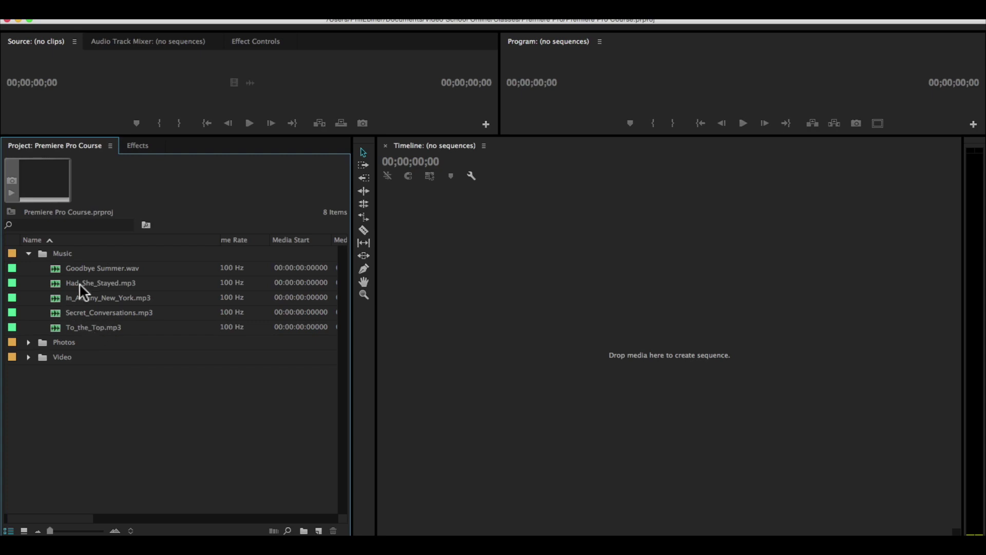
pyautogui.click(29, 253)
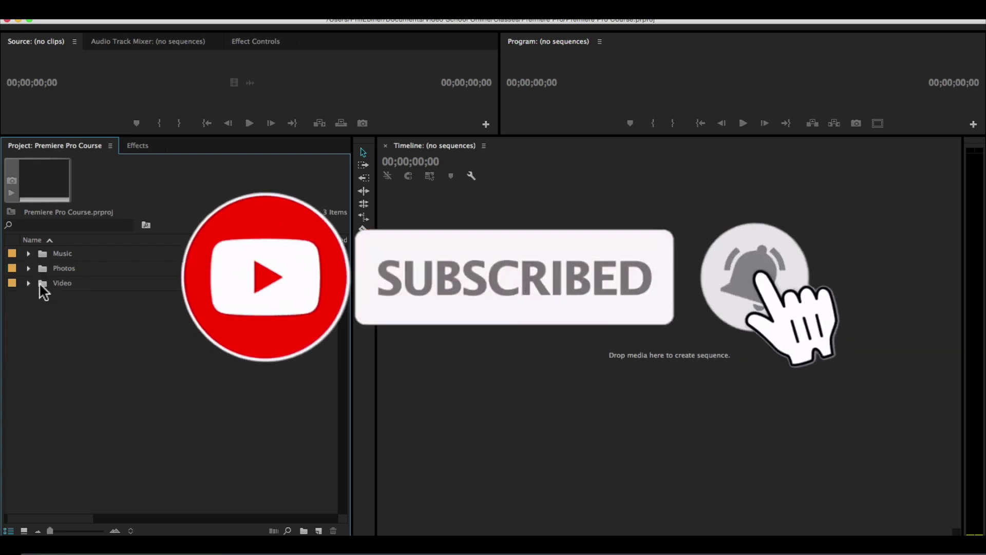
# Step: After a quick look at Finder, expand and select the Video bin, then add a new bin inside it
pyautogui.press('super+Tab')
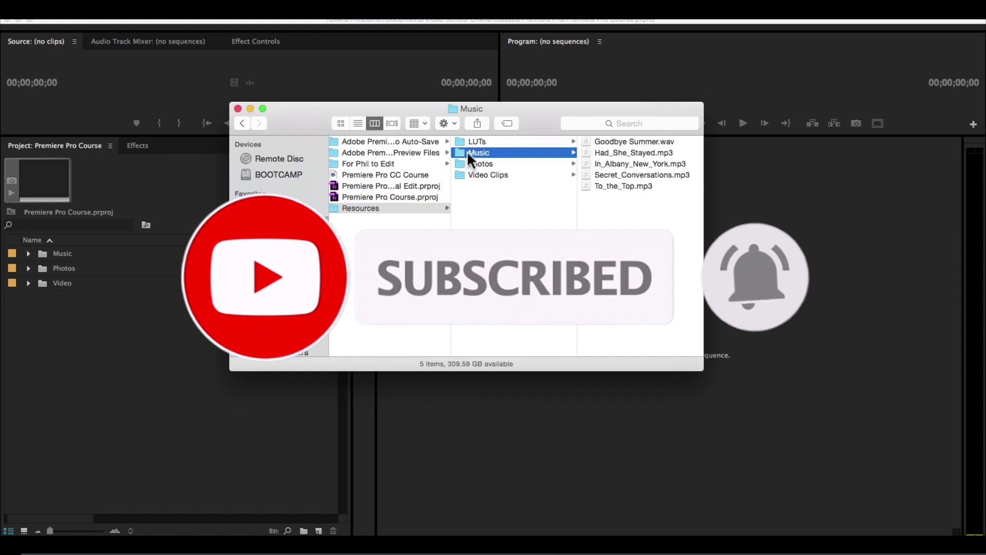
pyautogui.click(480, 141)
pyautogui.click(137, 357)
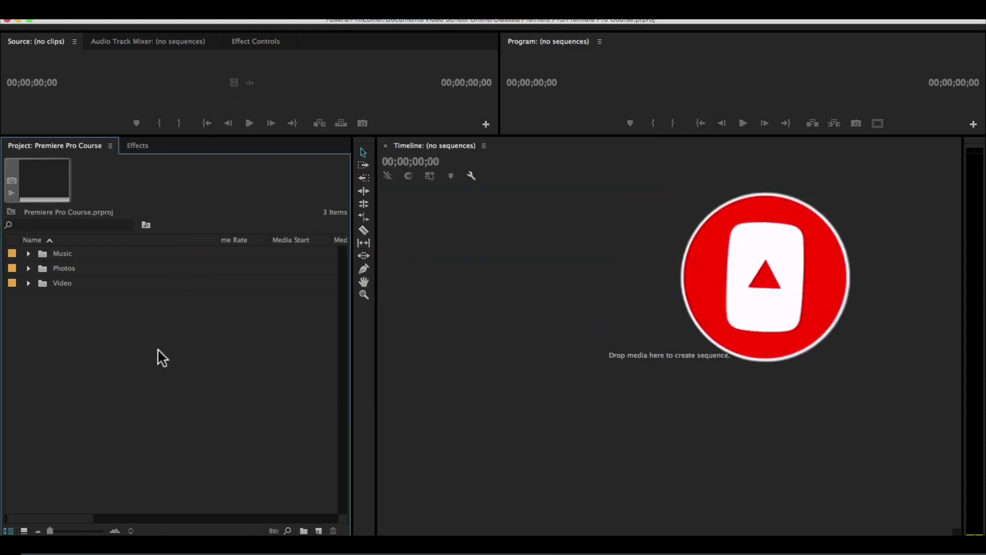
pyautogui.click(29, 283)
pyautogui.click(57, 283)
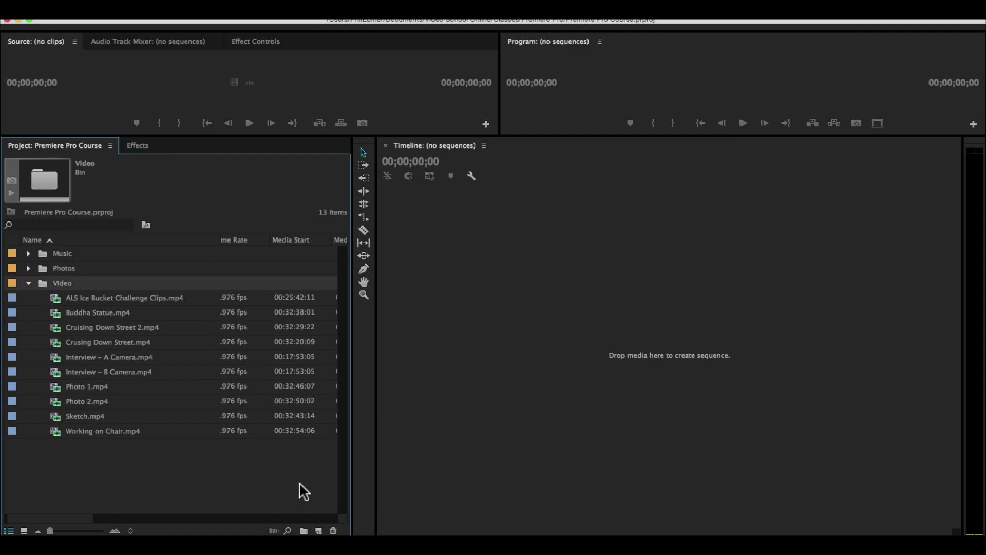
pyautogui.click(303, 531)
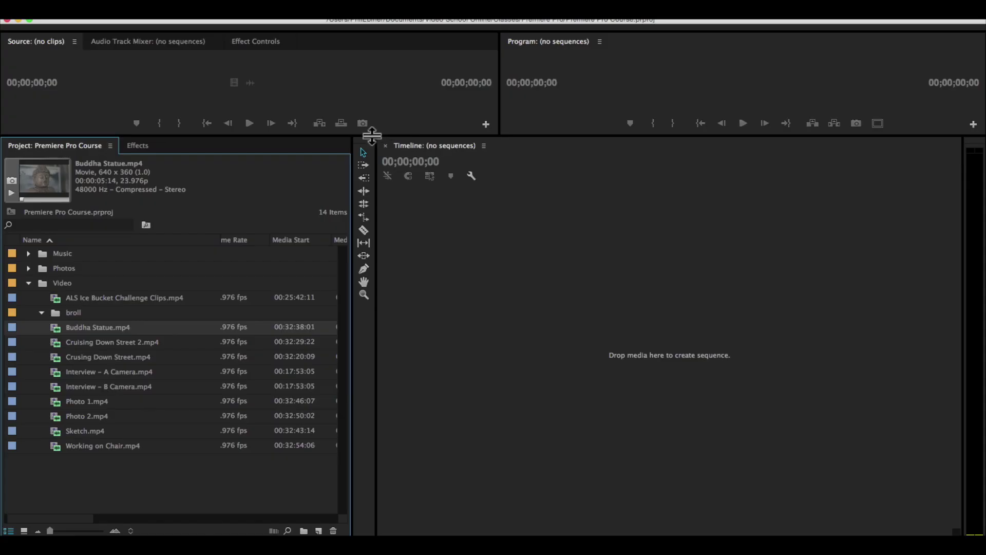
# Step: Enlarge the monitors and preview Interview - A Camera and Interview - B Camera in the Source monitor
pyautogui.moveTo(372, 135); pyautogui.dragTo(425, 280)
pyautogui.scroll(-3, 233, 411)
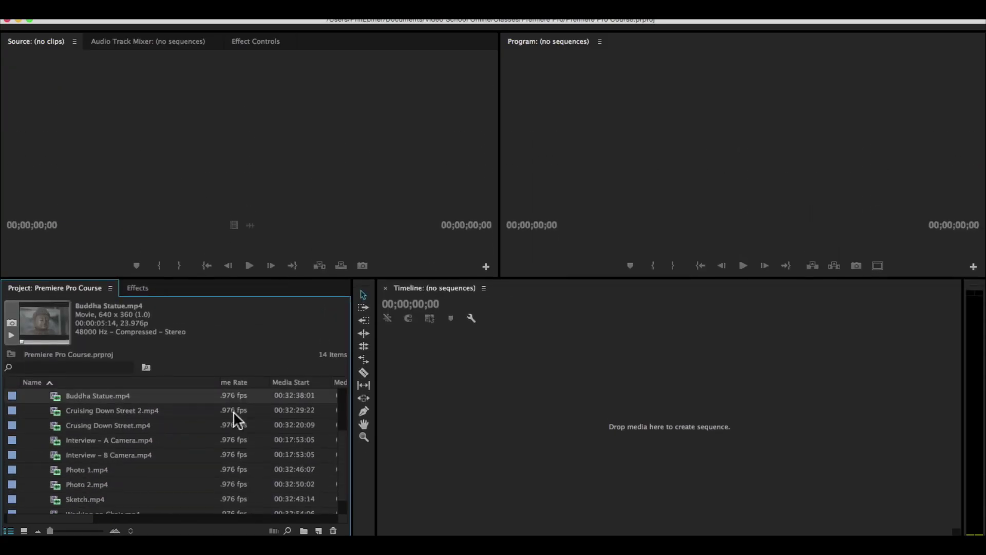
pyautogui.doubleClick(107, 440)
pyautogui.click(121, 451)
pyautogui.doubleClick(121, 453)
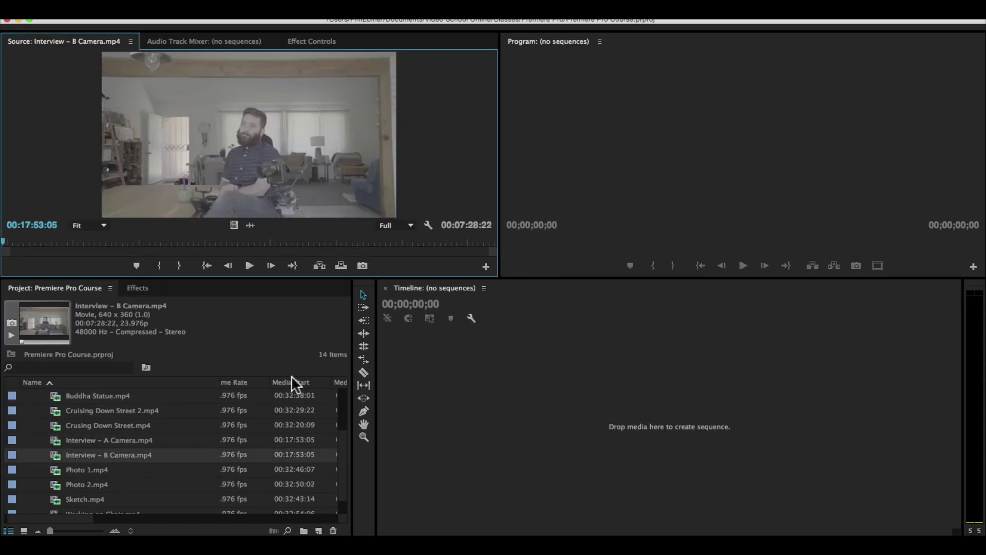
pyautogui.moveTo(125, 240); pyautogui.dragTo(243, 241)
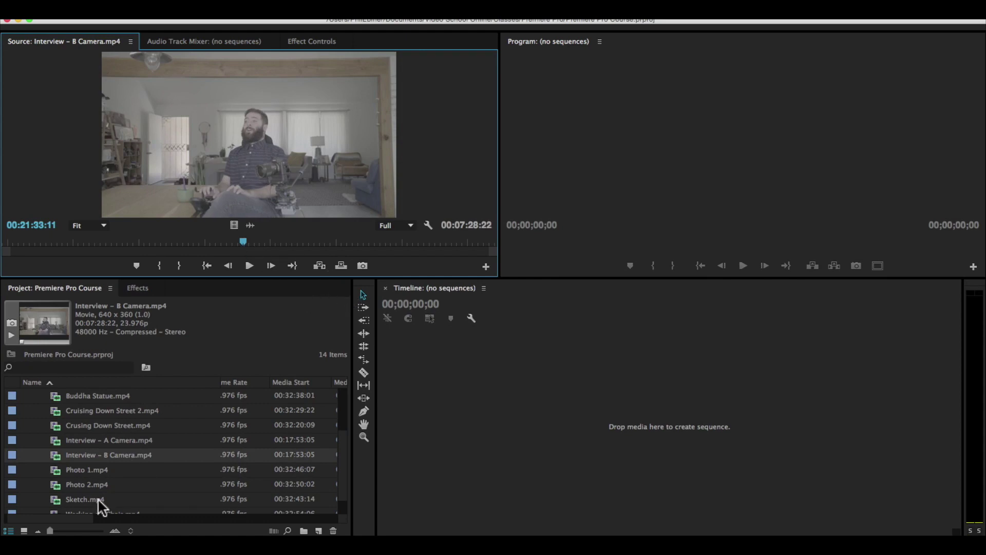
# Step: Load Cruising Down Street 2 in the Source monitor and play, then stop, it
pyautogui.scroll(3, 98, 435)
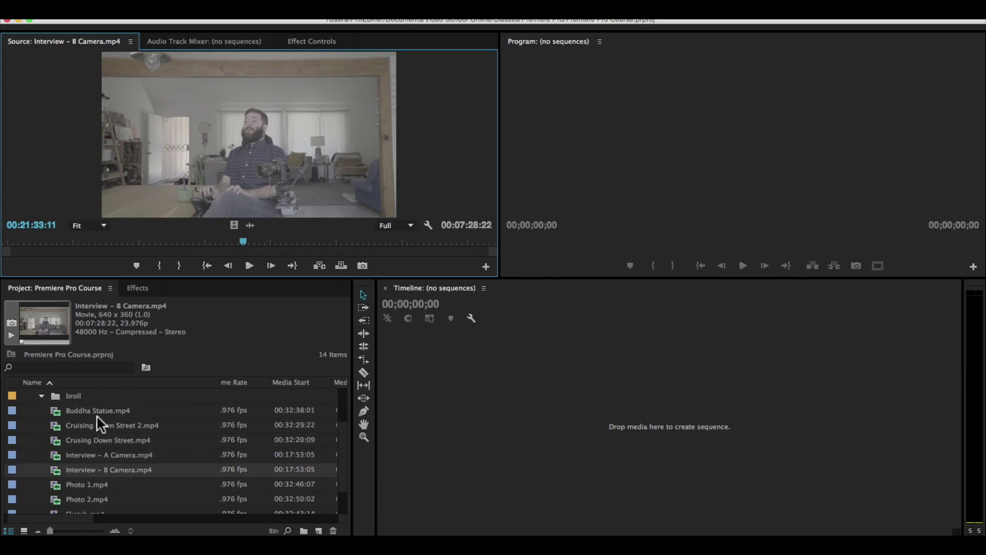
pyautogui.doubleClick(95, 418)
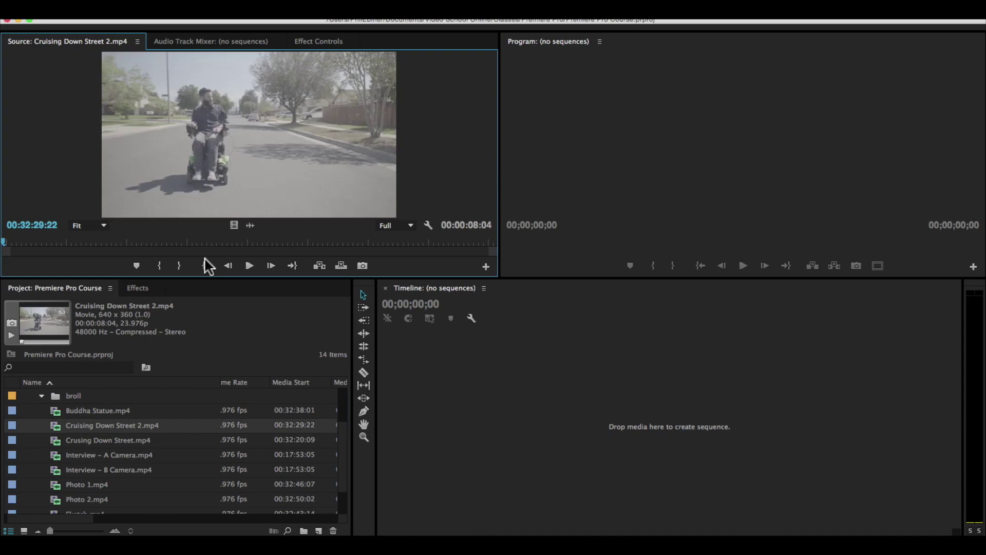
pyautogui.click(250, 265)
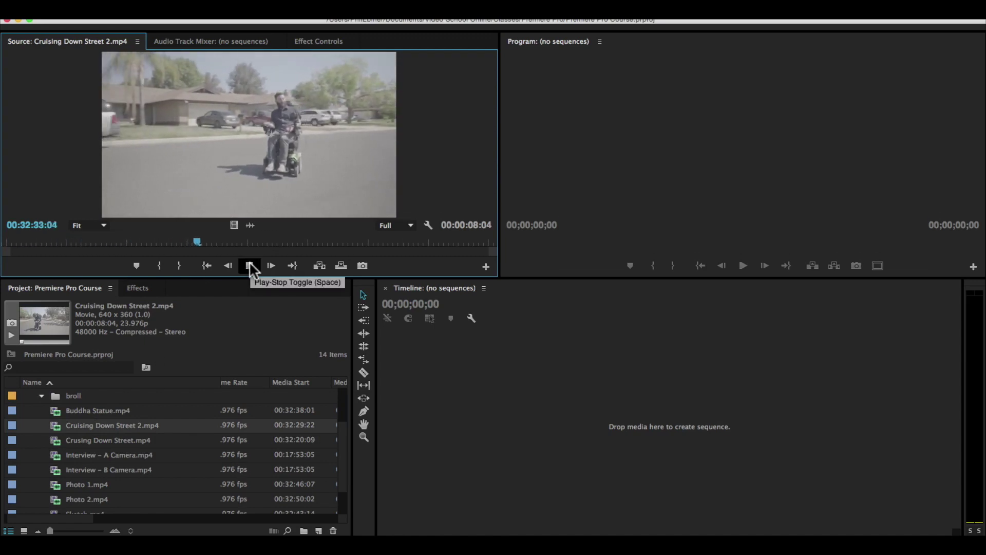
pyautogui.click(249, 266)
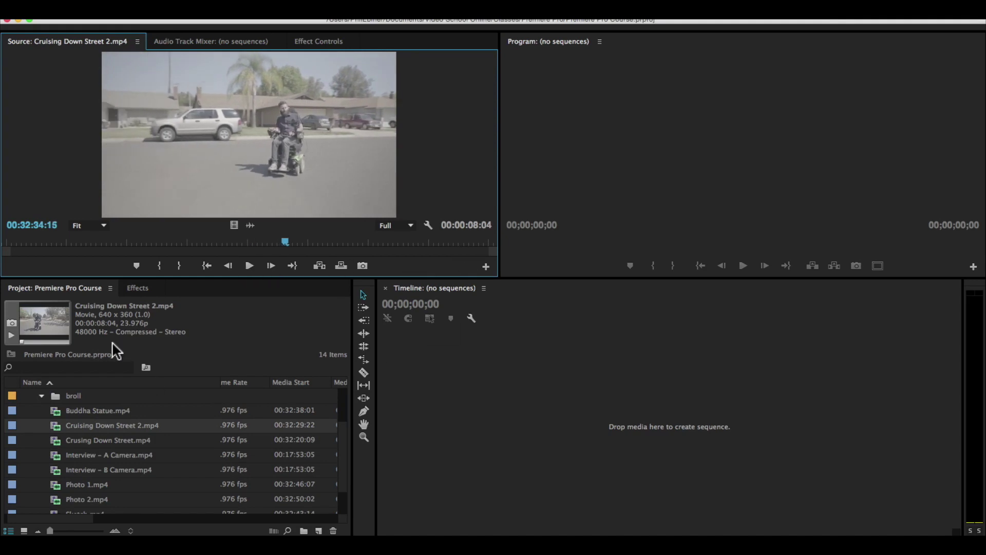
pyautogui.scroll(2, 114, 405)
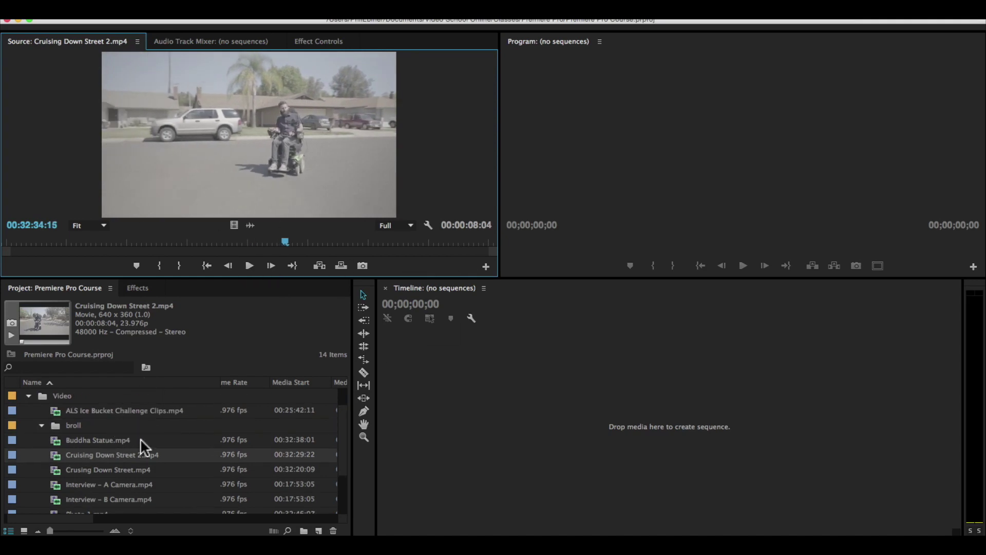
# Step: Move the clips from Crusing Down Street up to Buddha Statue into the broll bin
pyautogui.click(107, 466)
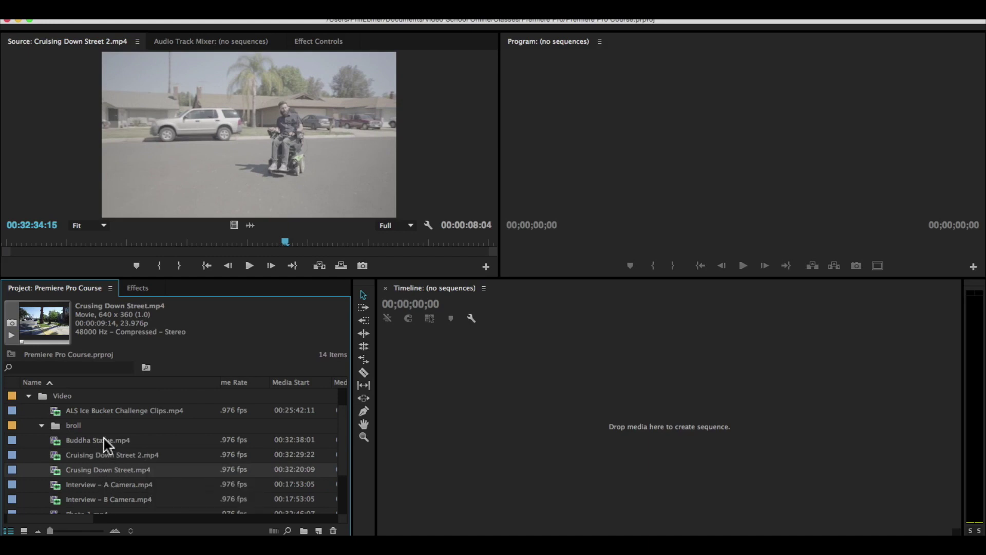
pyautogui.keyDown('shift'); pyautogui.click(92, 439); pyautogui.keyUp('shift')
pyautogui.moveTo(91, 436); pyautogui.dragTo(136, 426)
# Step: Move the remaining clips, Photo 1 through Working on Chair, into broll and collapse the bin
pyautogui.scroll(-3, 118, 447)
pyautogui.click(86, 496)
pyautogui.keyDown('shift'); pyautogui.click(101, 452); pyautogui.keyUp('shift')
pyautogui.scroll(6, 102, 450)
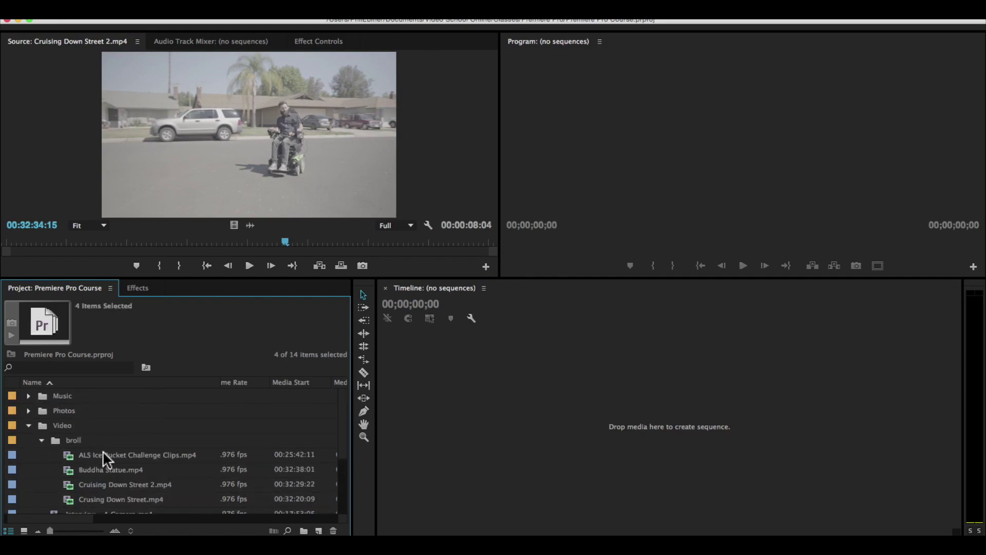
pyautogui.scroll(-1, 103, 459)
pyautogui.scroll(-1, 93, 480)
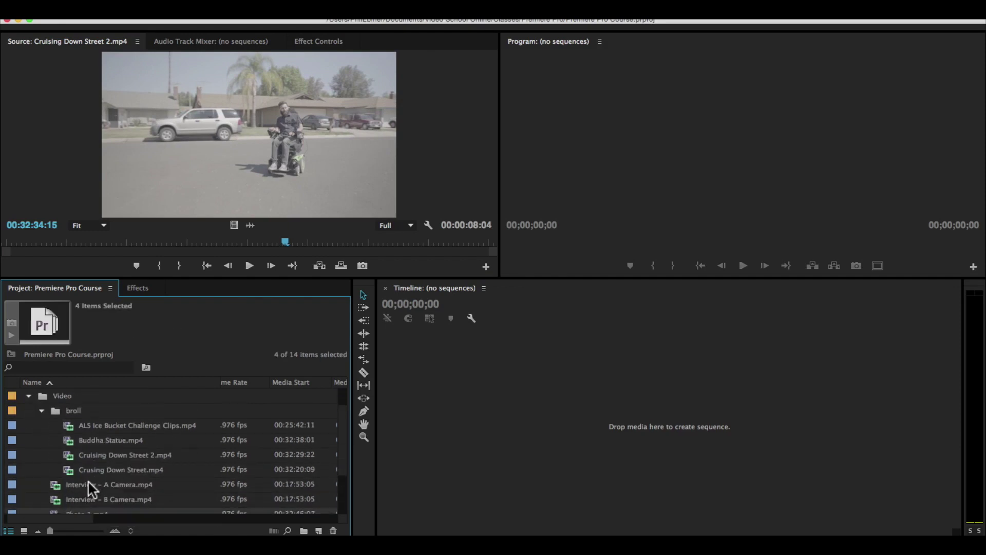
pyautogui.moveTo(81, 505); pyautogui.dragTo(79, 414)
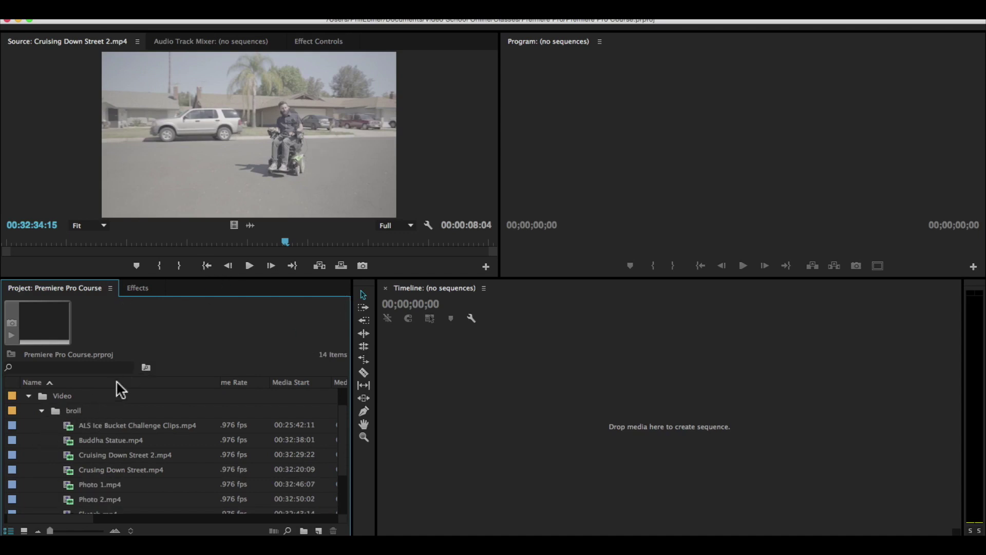
pyautogui.click(41, 411)
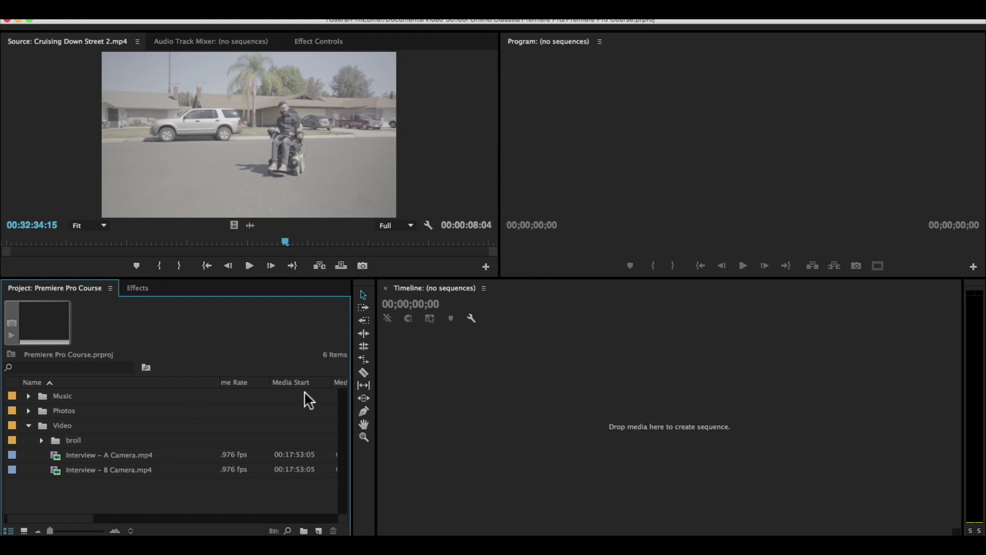
# Step: Create a new bin named interview inside the Video bin
pyautogui.click(56, 425)
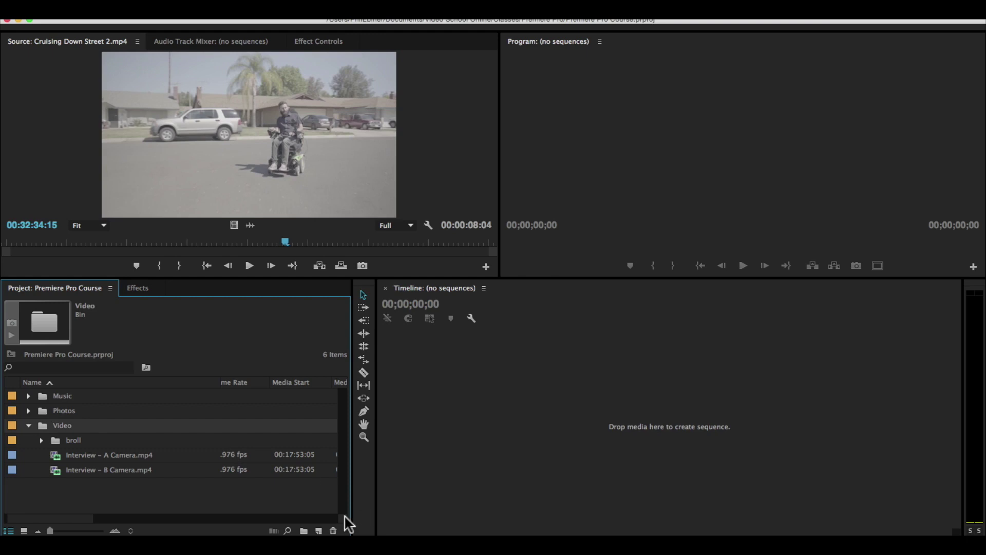
pyautogui.click(304, 531)
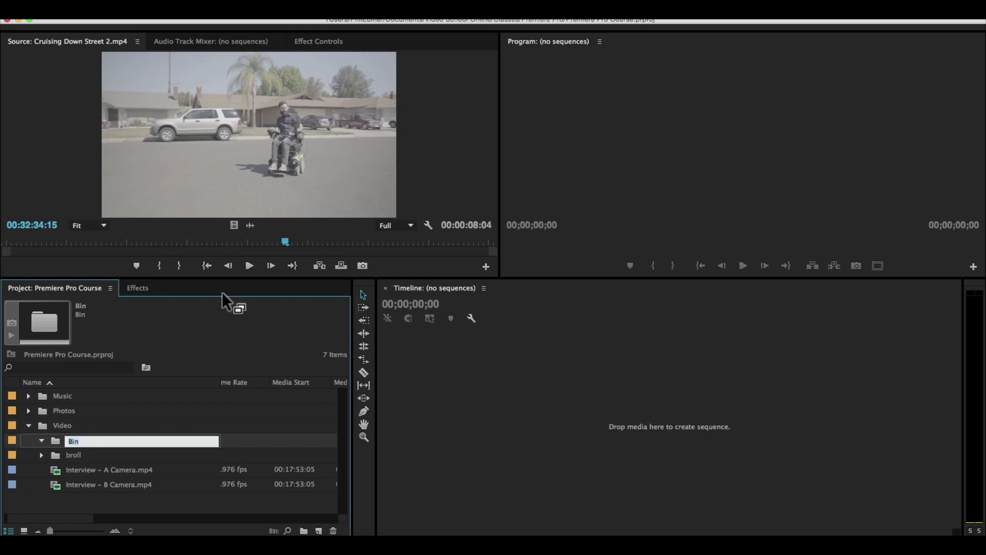
pyautogui.write('interview')
pyautogui.press('Return')
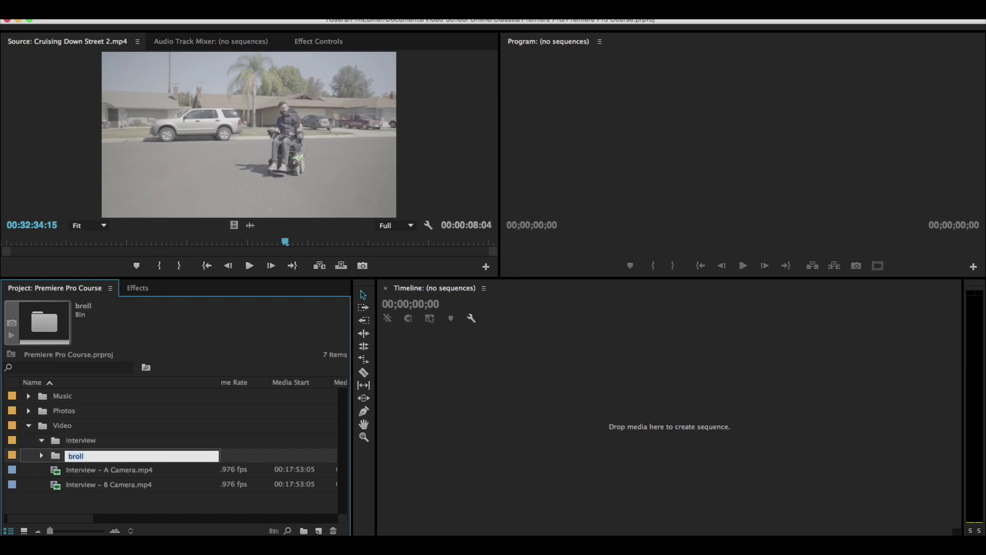
# Step: Move both interview camera clips into the interview bin and collapse it
pyautogui.click(104, 484)
pyautogui.keyDown('shift'); pyautogui.click(112, 470); pyautogui.keyUp('shift')
pyautogui.moveTo(113, 469); pyautogui.dragTo(58, 440)
pyautogui.click(41, 440)
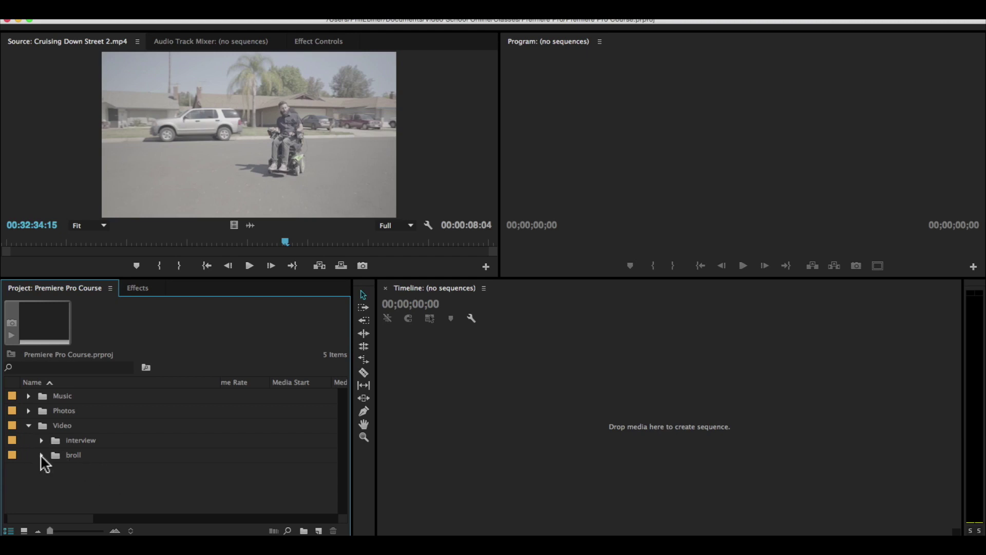
pyautogui.click(27, 423)
pyautogui.press('super+Tab')
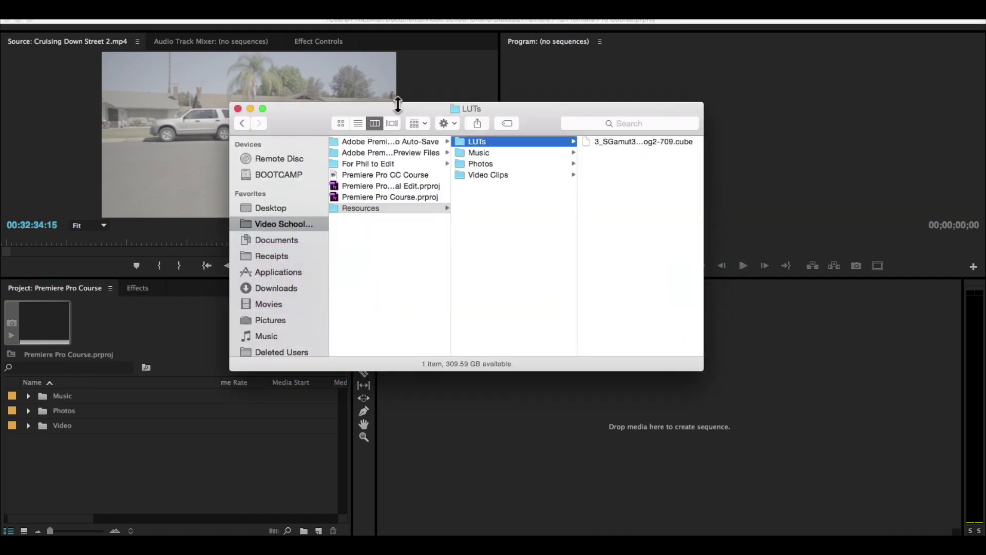
pyautogui.click(490, 150)
pyautogui.click(482, 163)
pyautogui.click(485, 175)
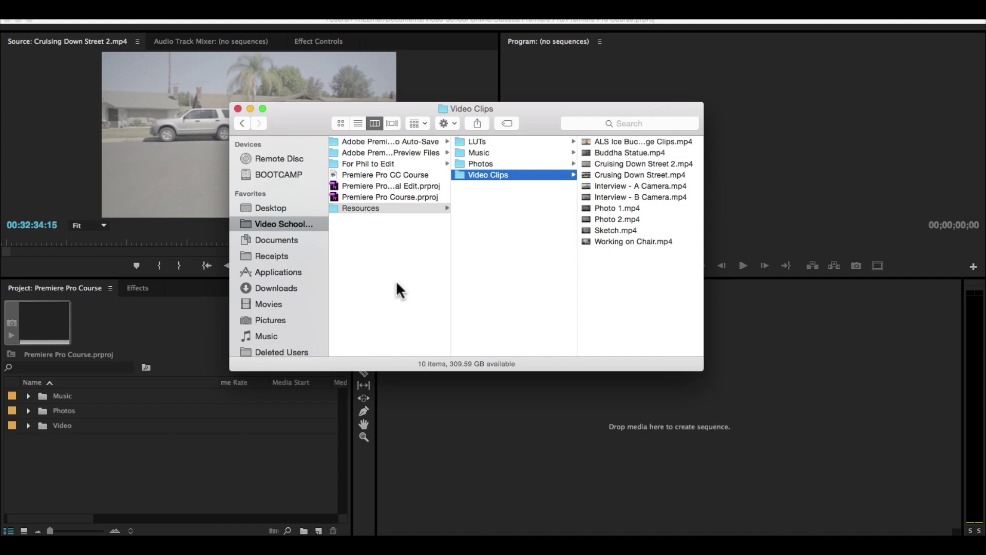
pyautogui.press('Left')
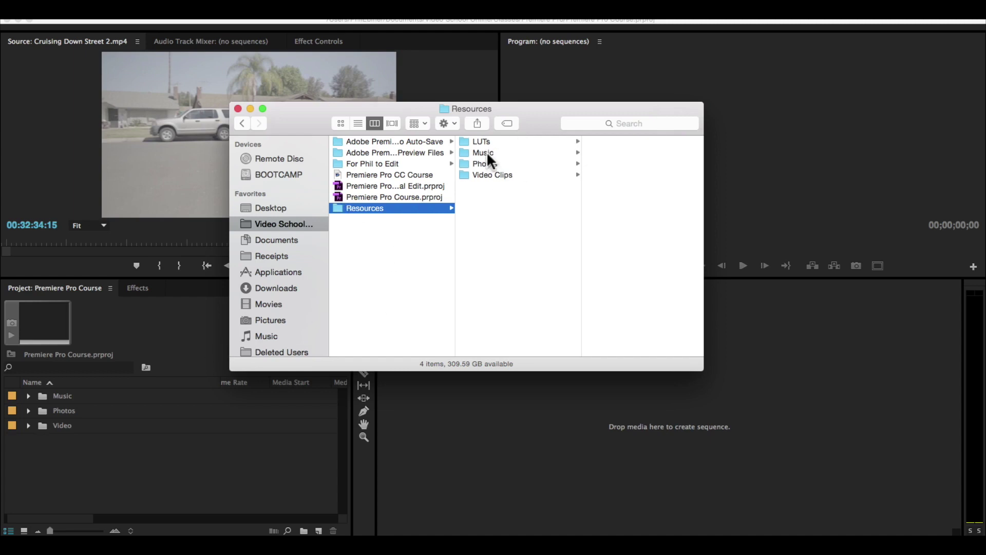
pyautogui.click(140, 443)
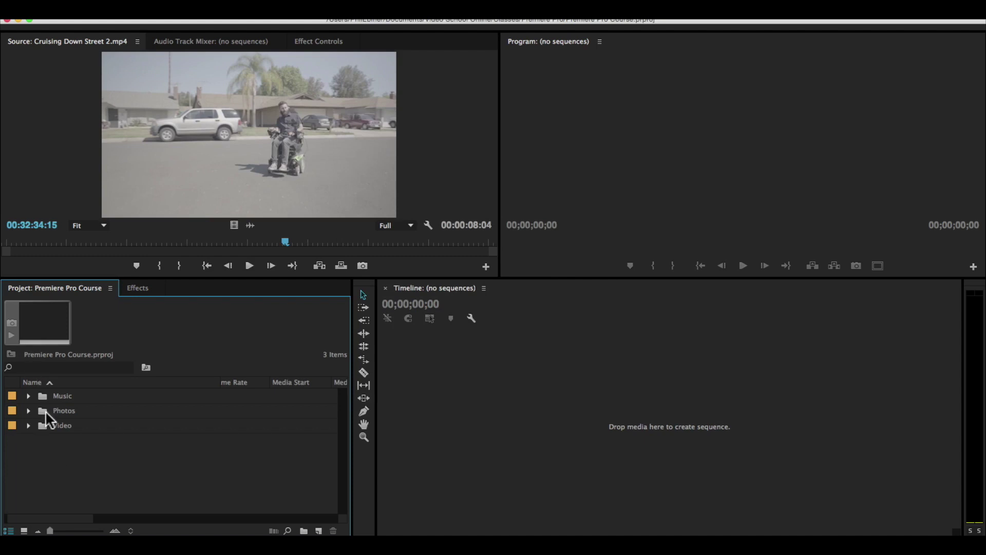
# Step: Expand Video > broll and preview the Photo 1.mp4 and Photo 2.mp4 clips
pyautogui.click(28, 425)
pyautogui.click(42, 454)
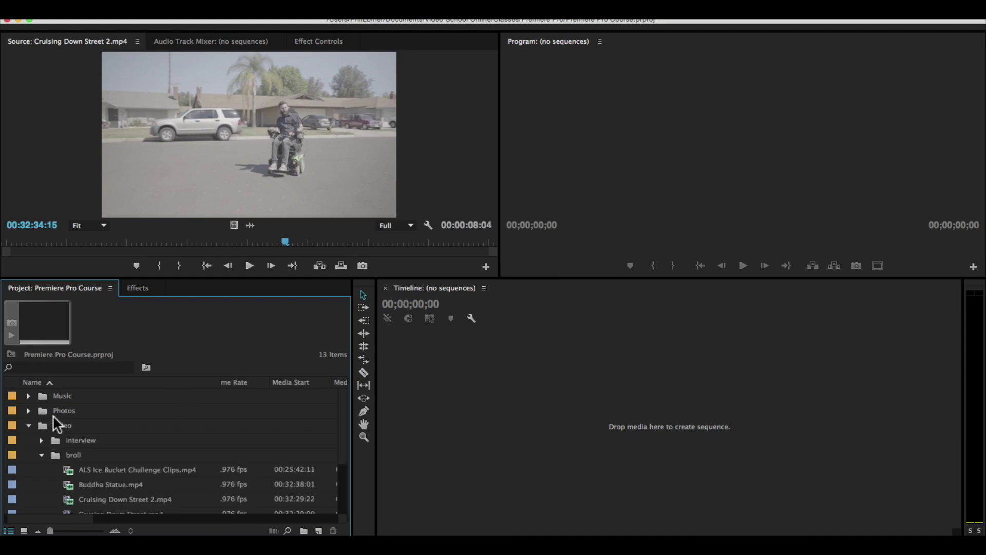
pyautogui.scroll(-5, 122, 441)
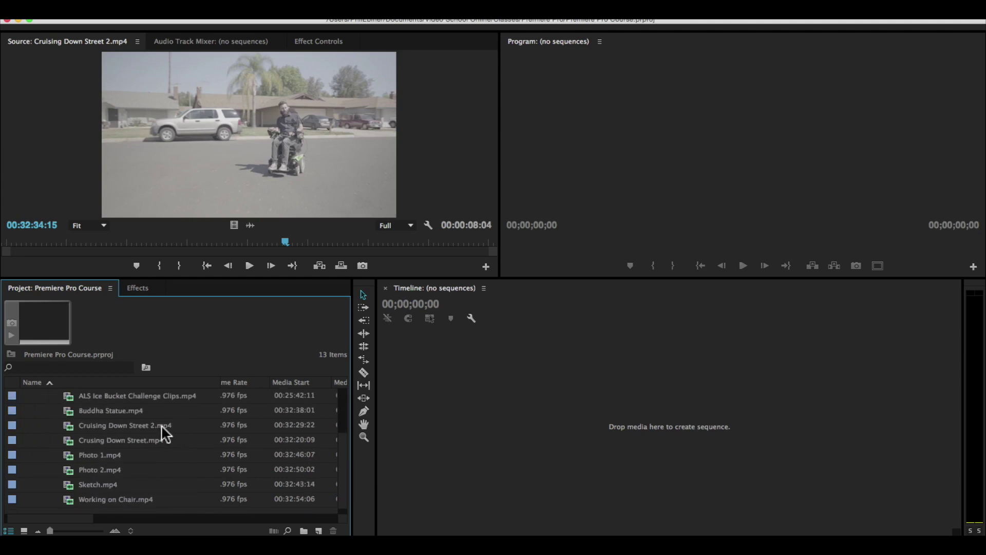
pyautogui.doubleClick(68, 452)
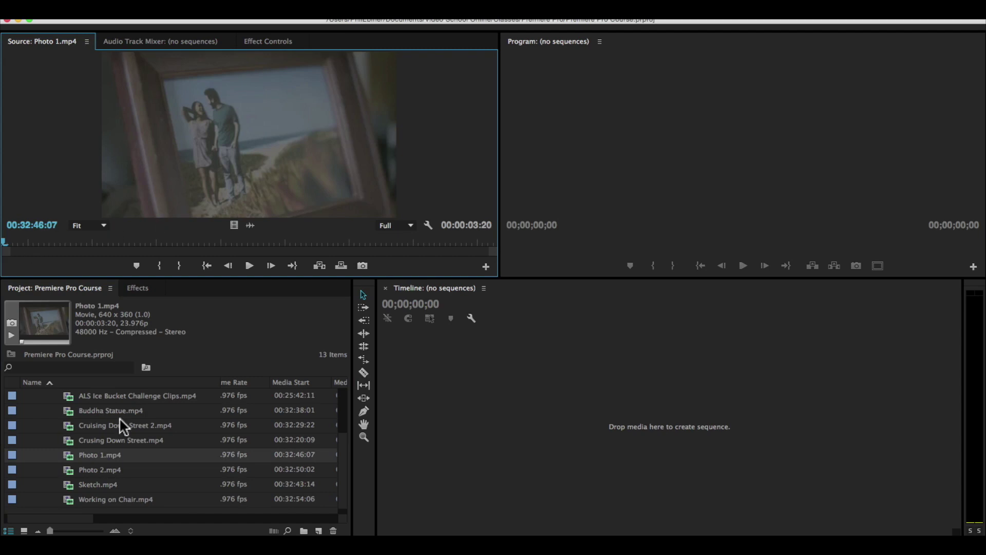
pyautogui.doubleClick(100, 469)
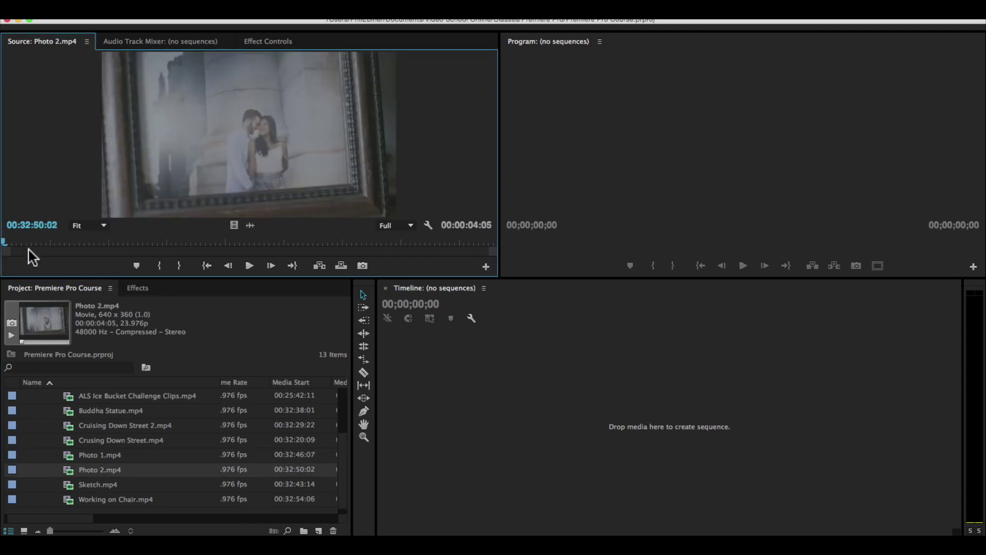
pyautogui.doubleClick(66, 454)
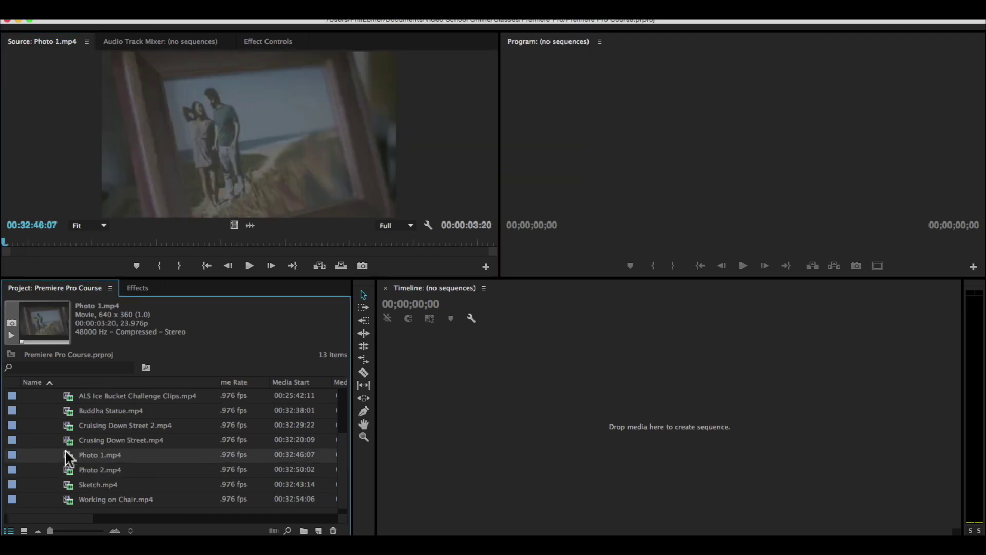
# Step: Rename Photo 1.mp4 to a photo of the couple ending 'at beach'
pyautogui.click(173, 457)
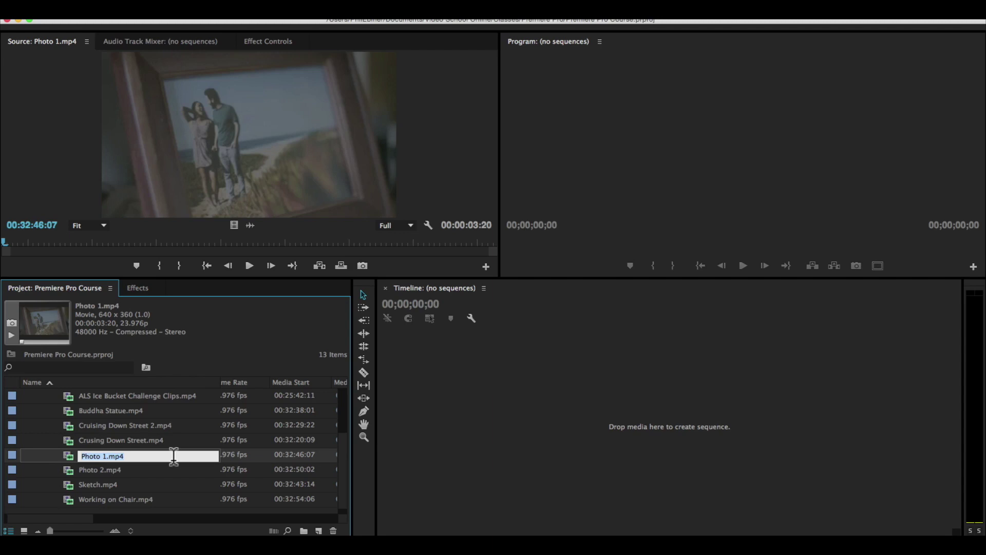
pyautogui.write('Photo of Antho')
pyautogui.write('ny and Laarne ')
pyautogui.write('at Beech')
pyautogui.press('BackSpace')
pyautogui.press('BackSpace')
pyautogui.press('BackSpace')
pyautogui.press('BackSpace')
pyautogui.press('BackSpace')
pyautogui.write('beach')
pyautogui.press('Tab')
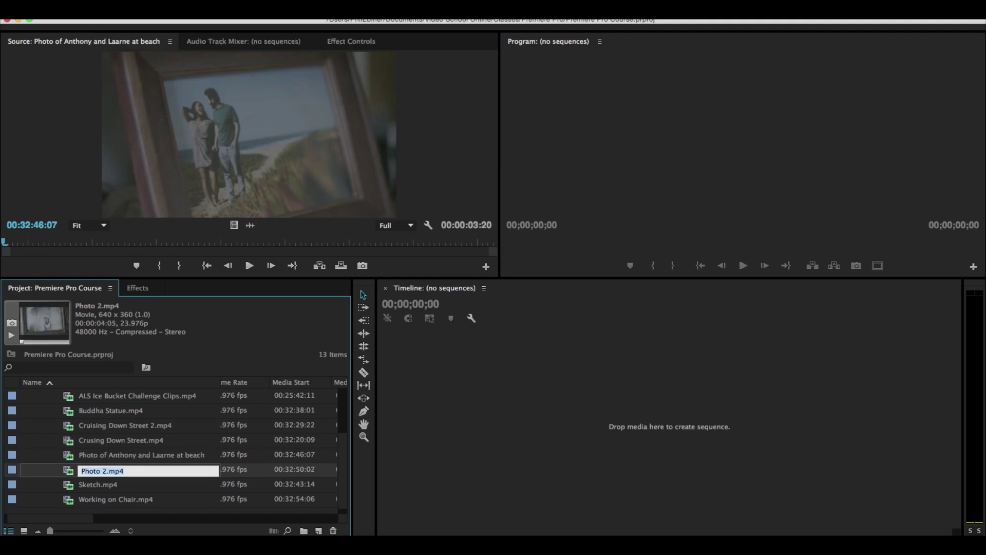
# Step: Rename Photo 2.mp4 to a photo of the couple ending 'in front of building'
pyautogui.doubleClick(72, 475)
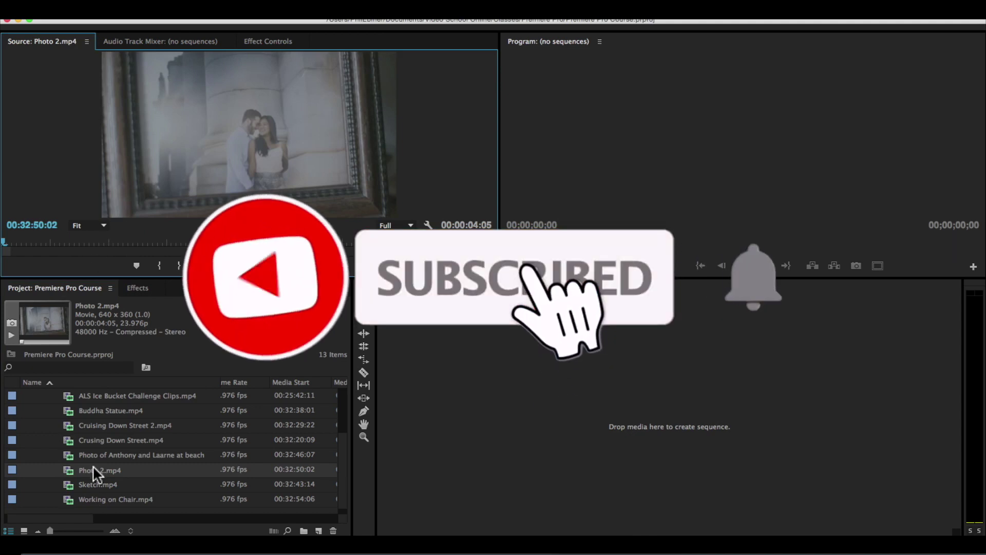
pyautogui.click(92, 472)
pyautogui.write('Photo of ')
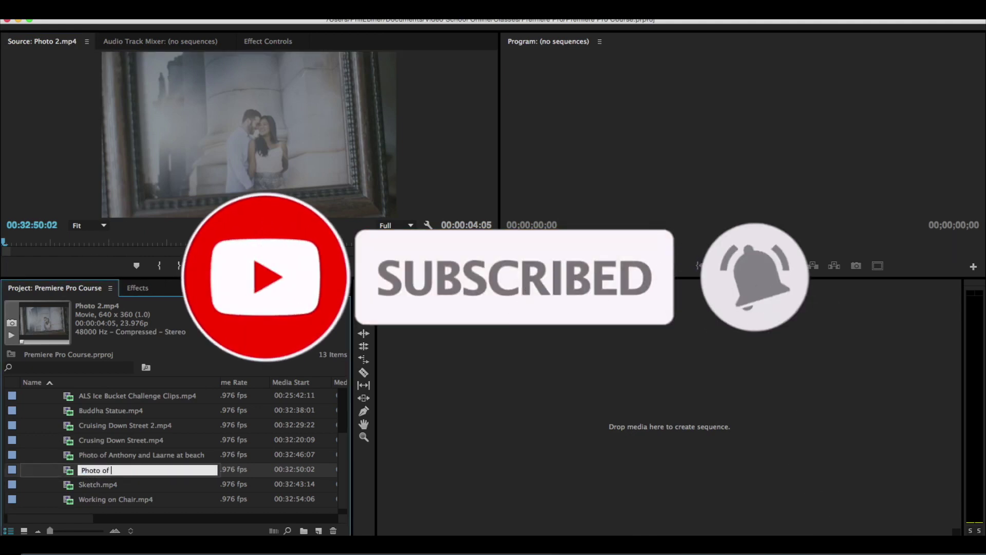
pyautogui.write('Anthony and Laa')
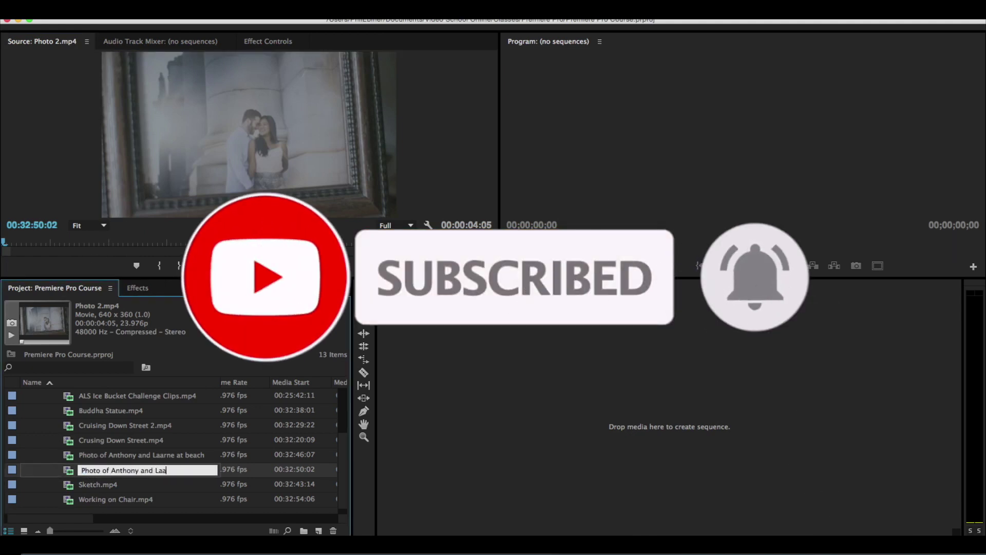
pyautogui.write('rne a')
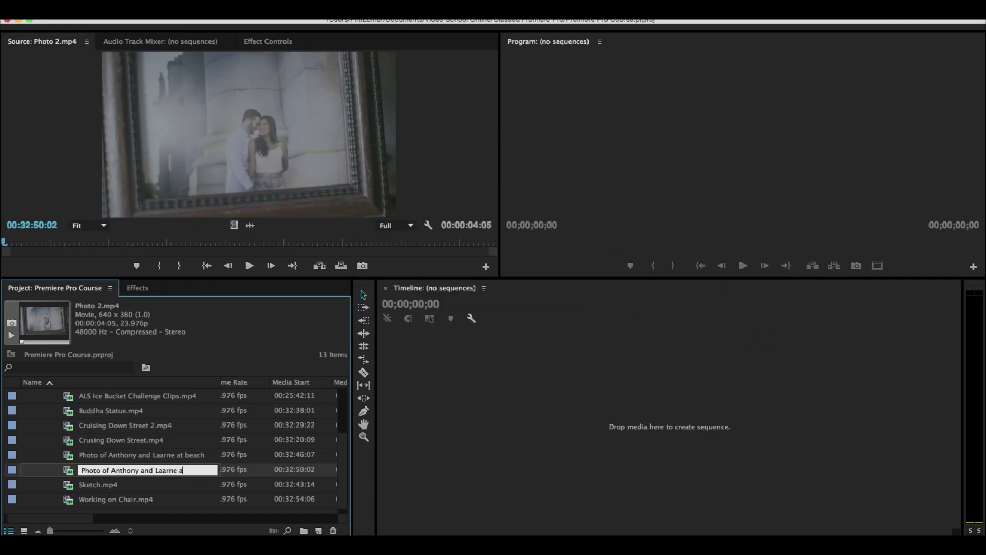
pyautogui.press('BackSpace')
pyautogui.write('in front of building')
pyautogui.press('Tab')
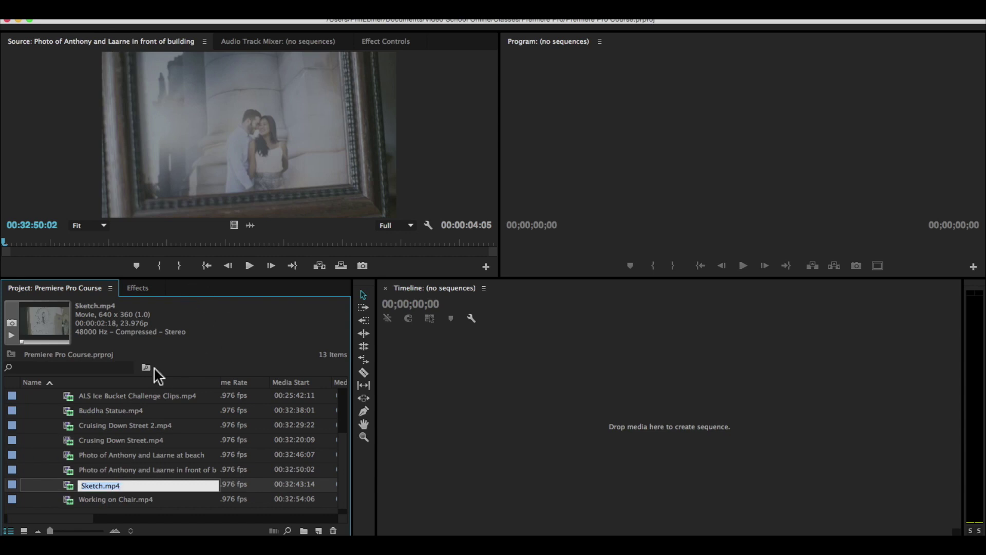
# Step: Review the renamed clips in the Project panel, then bring up the finished course edit project
pyautogui.scroll(3, 135, 423)
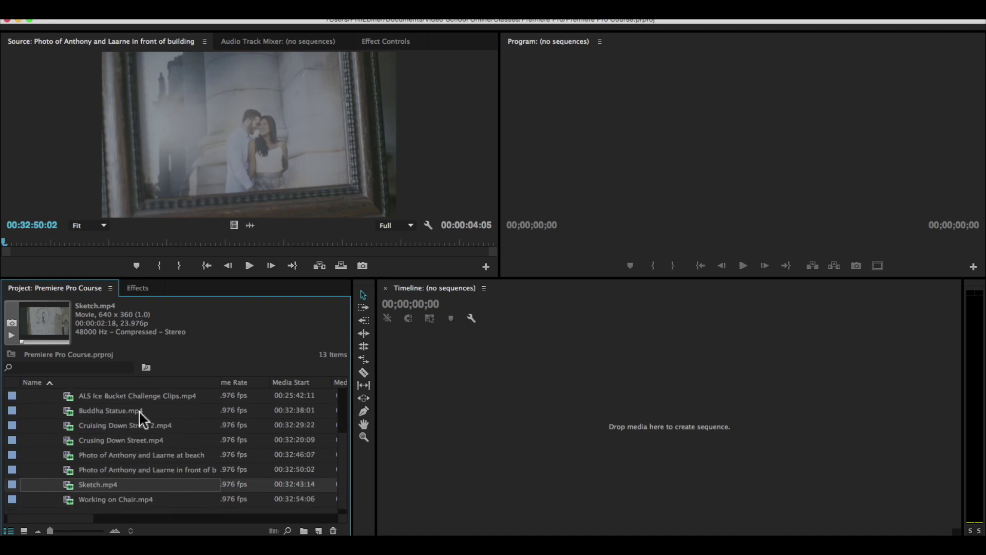
pyautogui.hscroll(-2, 185, 400)
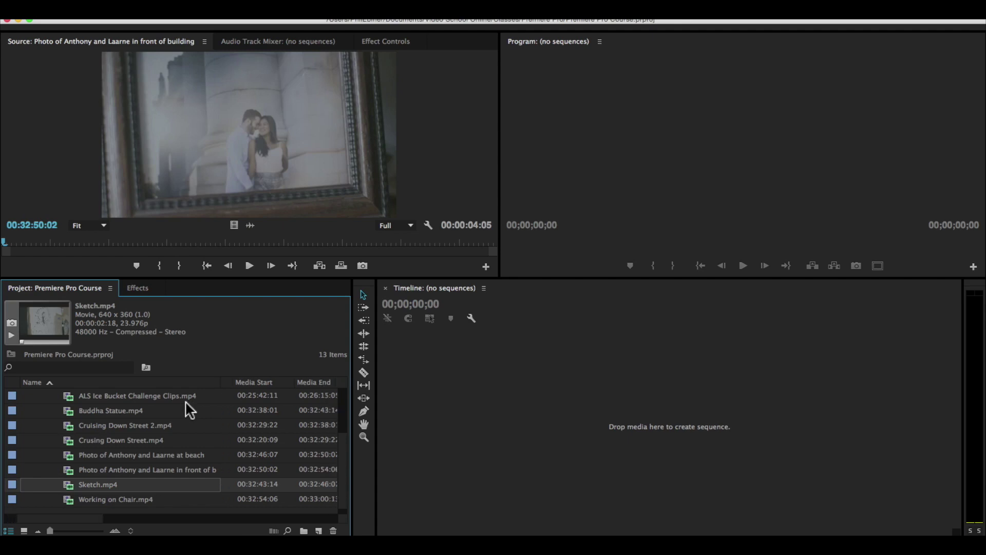
pyautogui.scroll(2, 154, 408)
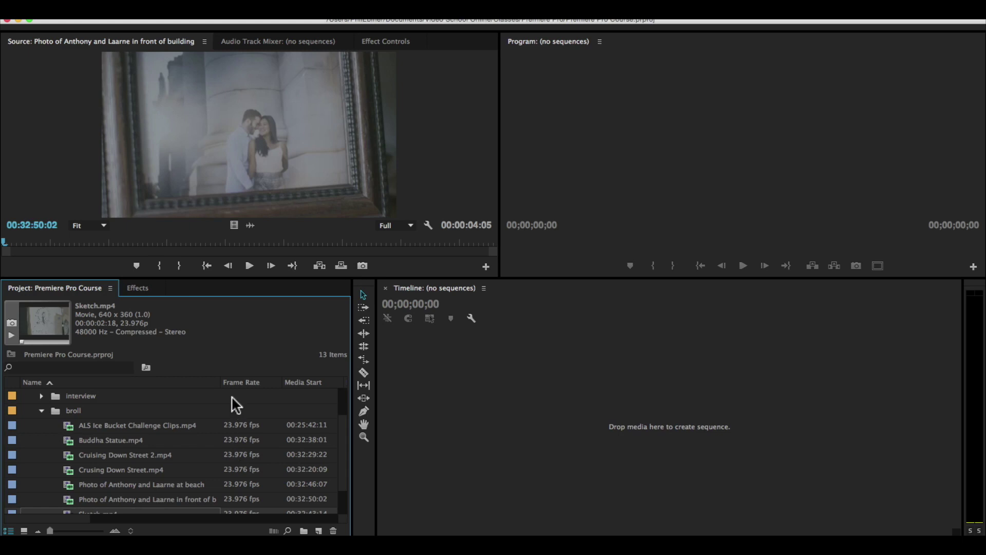
pyautogui.scroll(-2, 277, 452)
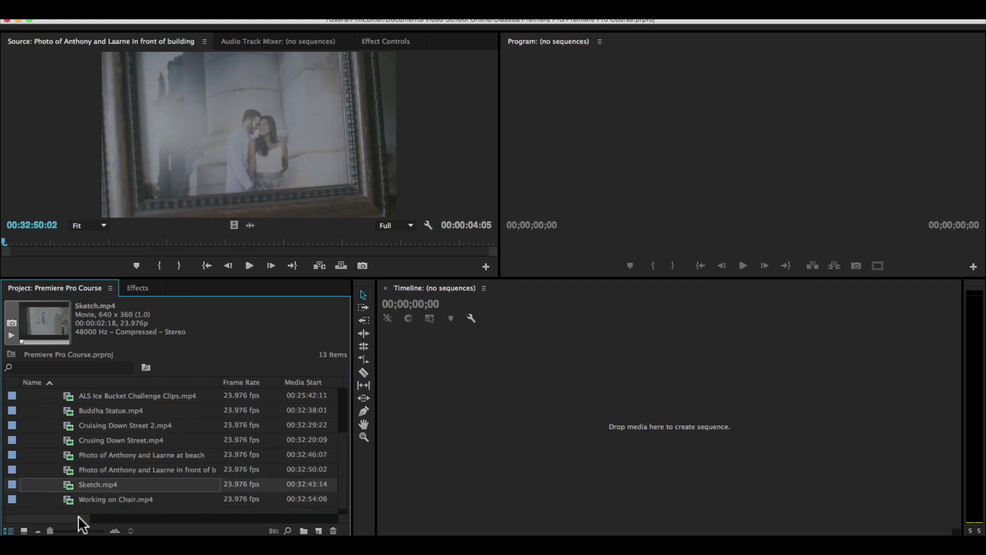
pyautogui.moveTo(78, 516); pyautogui.dragTo(101, 520)
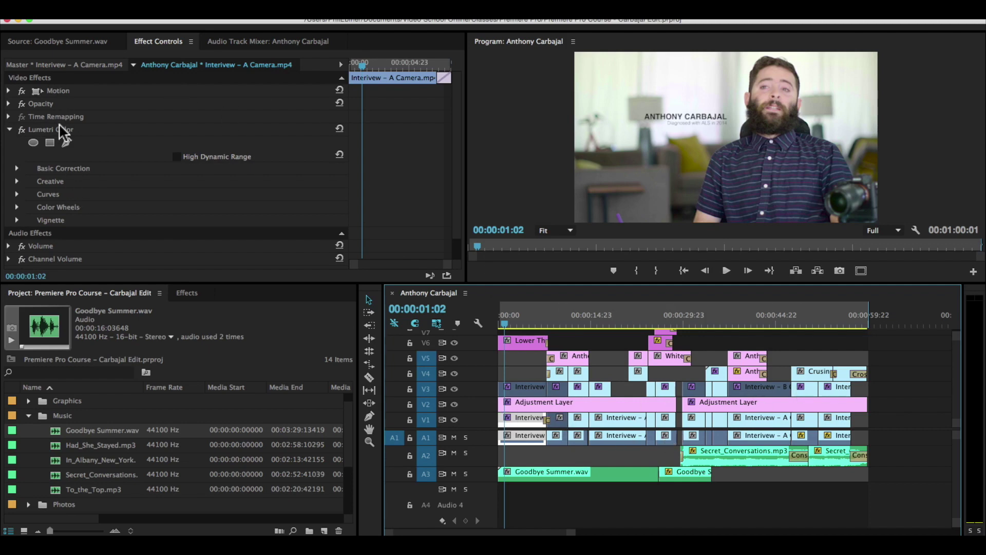
pyautogui.click(72, 130)
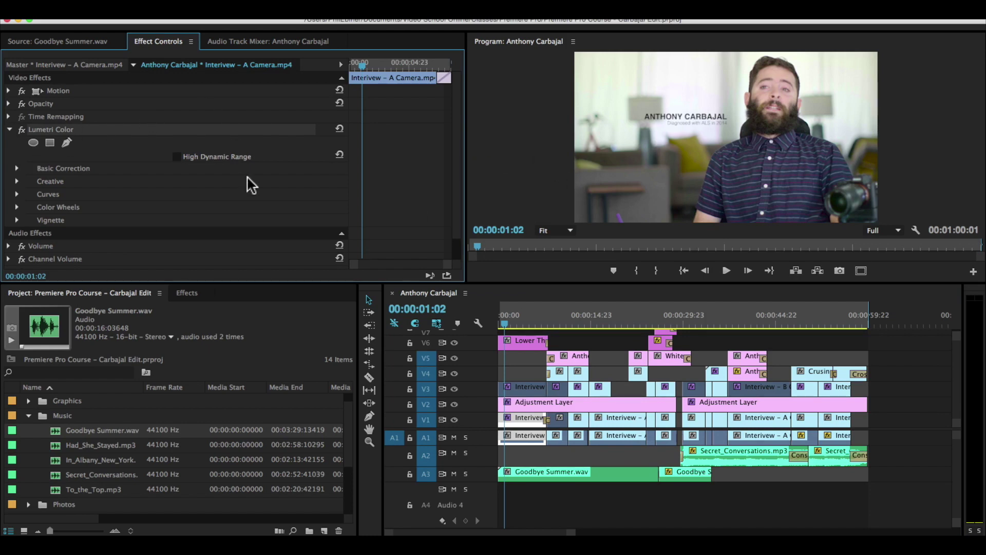
pyautogui.click(188, 293)
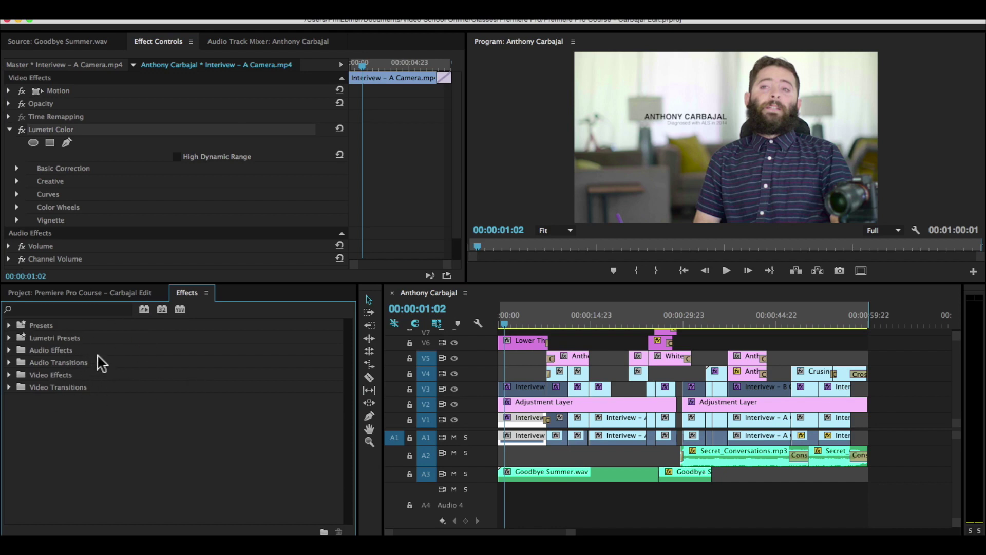
pyautogui.click(92, 291)
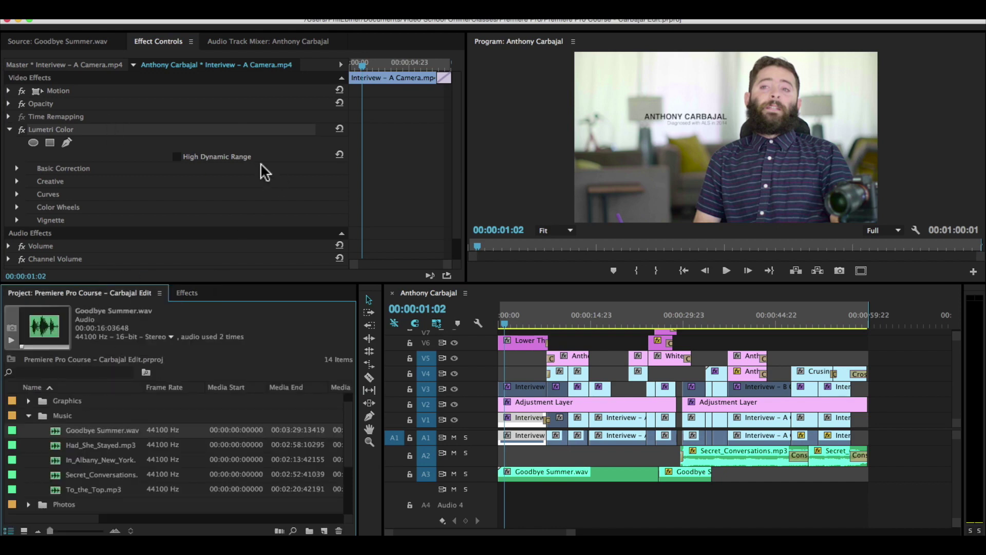